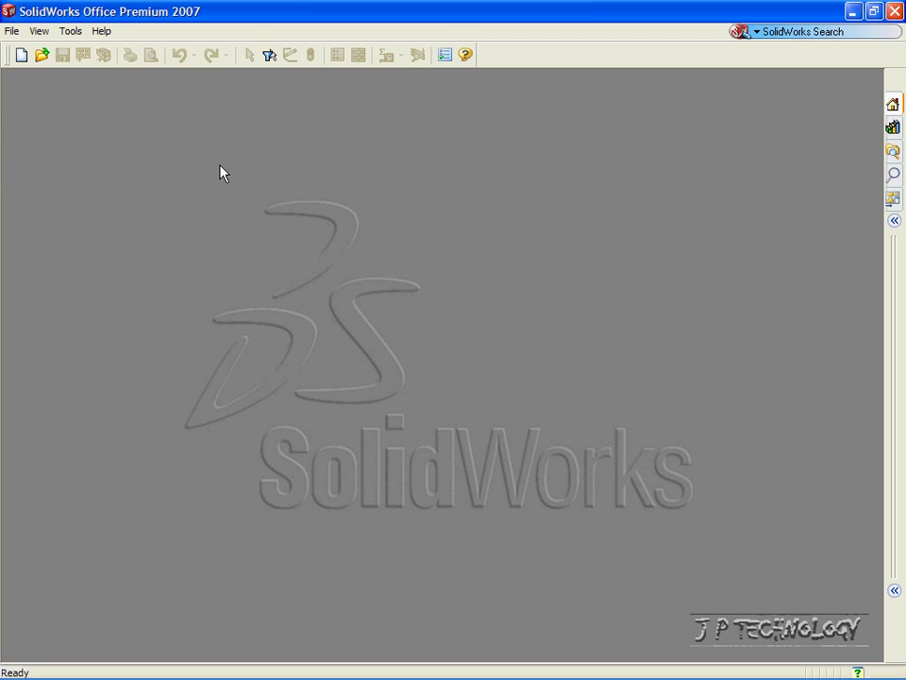
Step: Create a new part document from the PART-MM-ANSI-AL6061 template
left_click(11, 30)
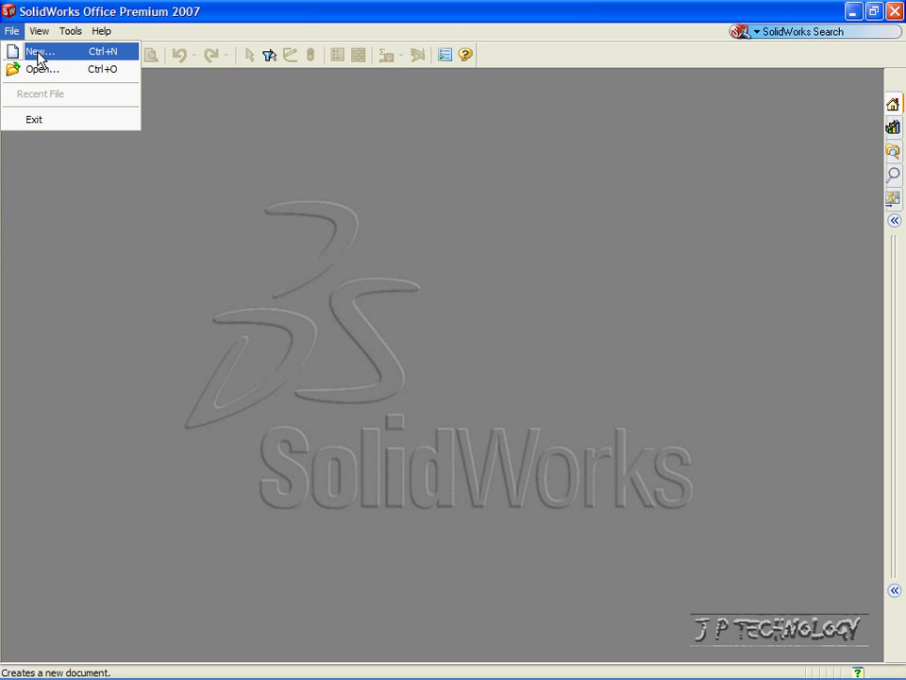
left_click(38, 58)
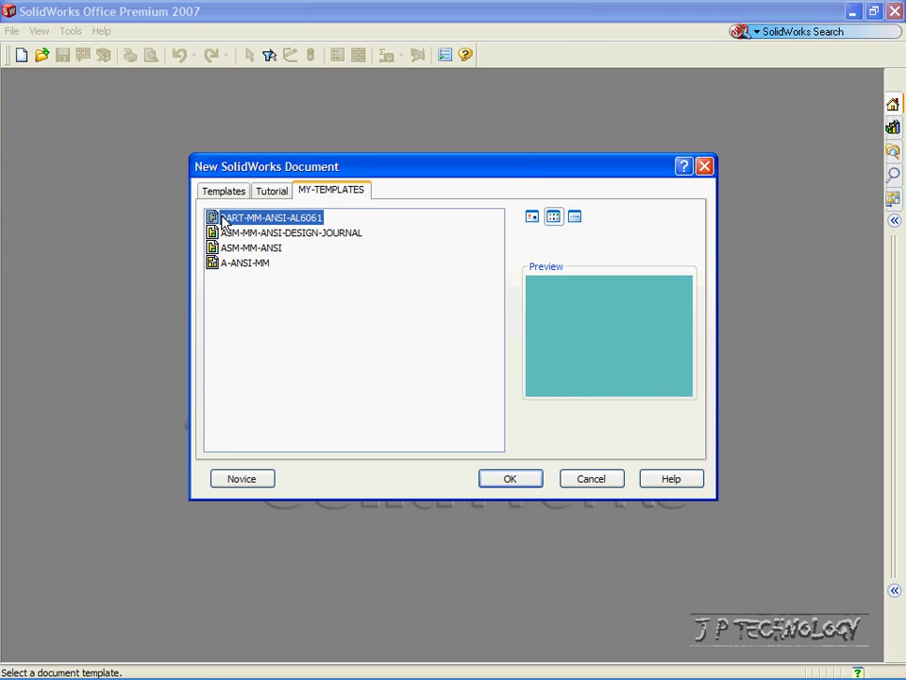
left_click(502, 483)
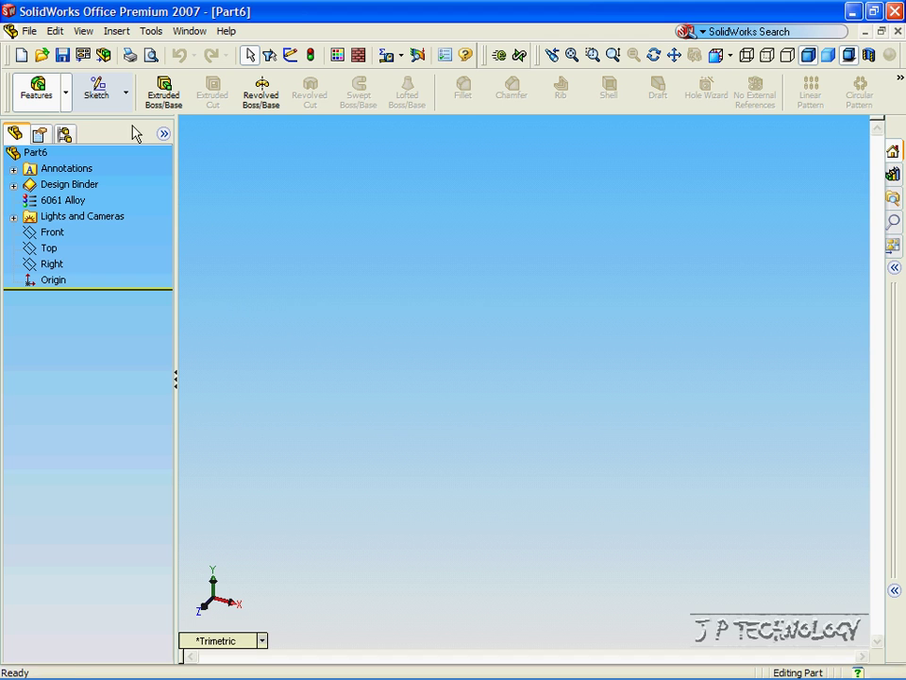
Step: Sketch a rectangle about 61 mm high on the Front plane, with its lower-left corner at the origin
left_click(106, 100)
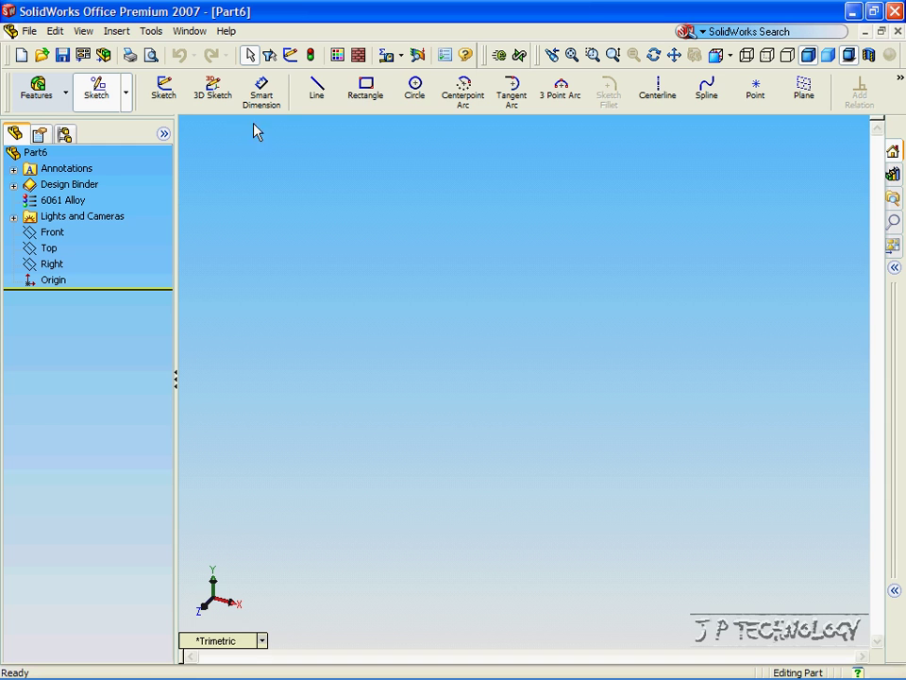
left_click(351, 94)
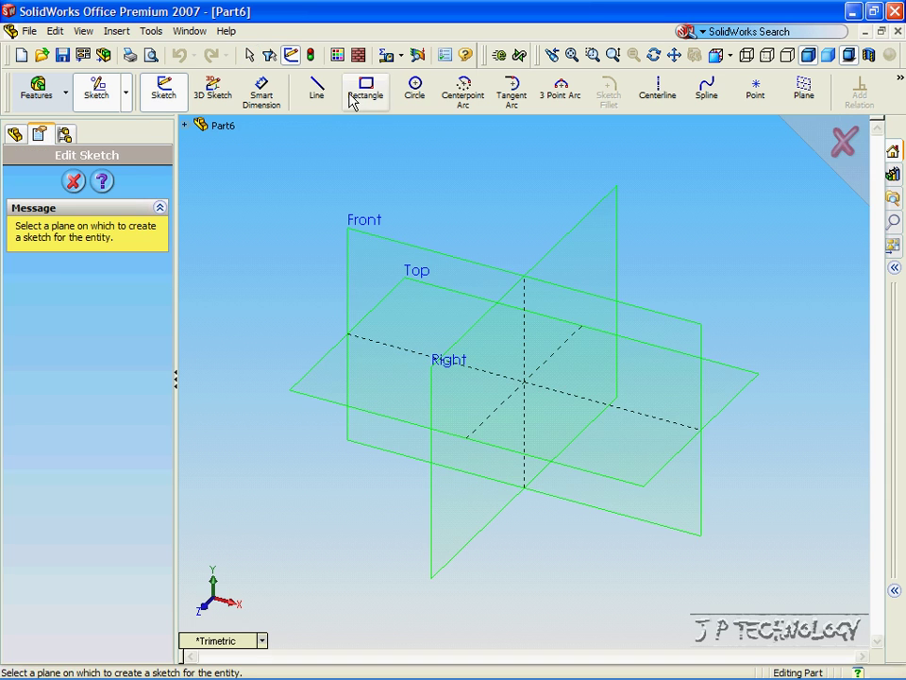
left_click(364, 236)
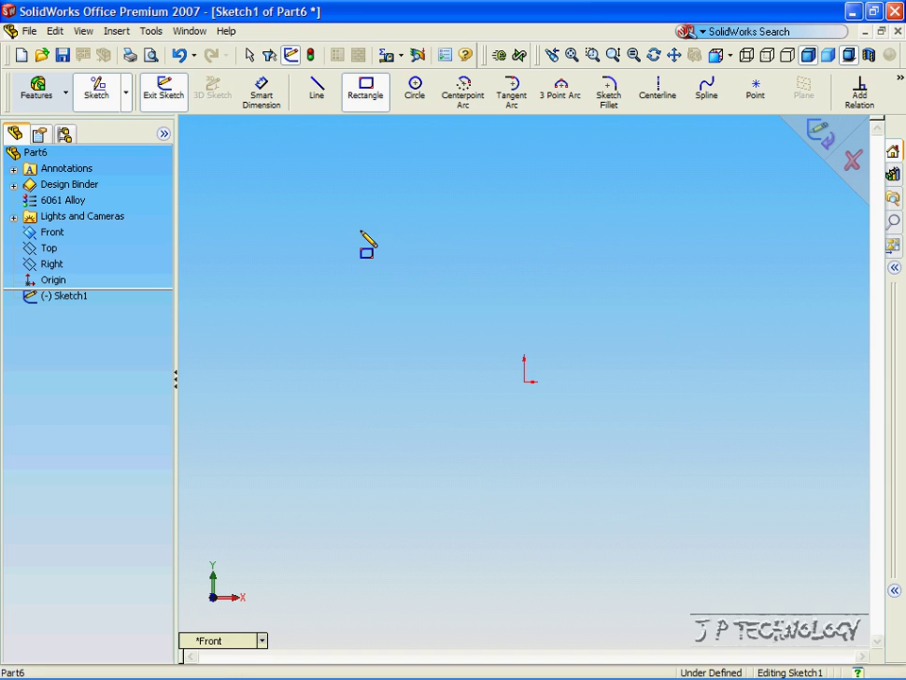
left_click(524, 380)
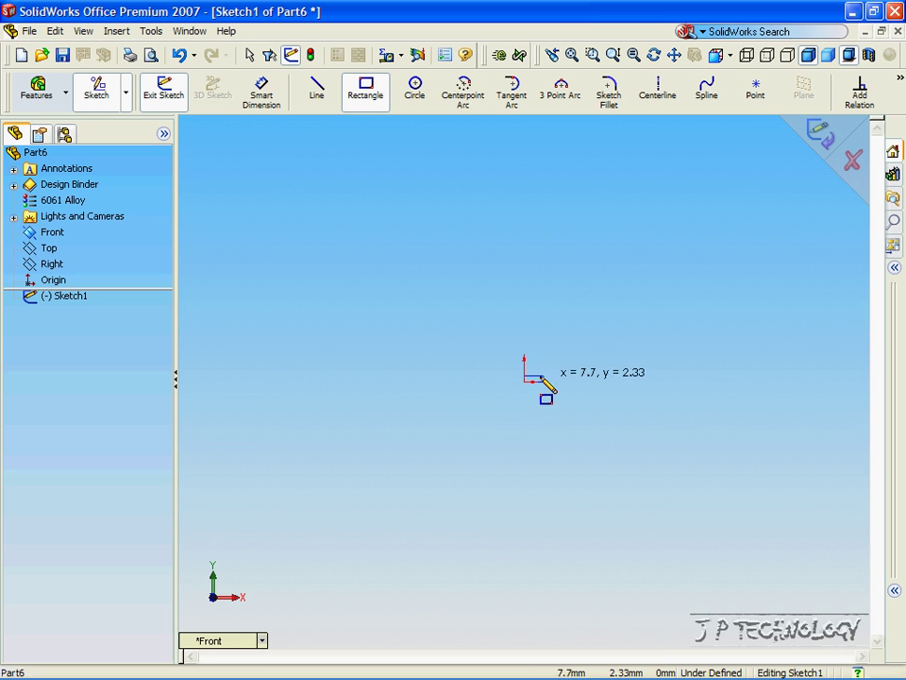
left_click(680, 232)
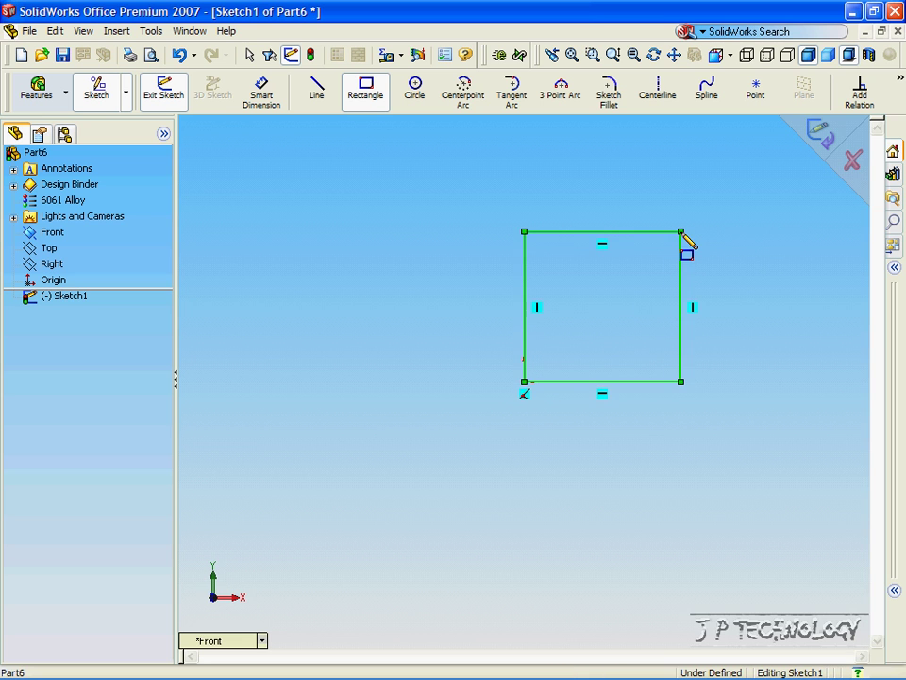
Step: Dimension the rectangle's left vertical side to 50 mm
left_click(261, 95)
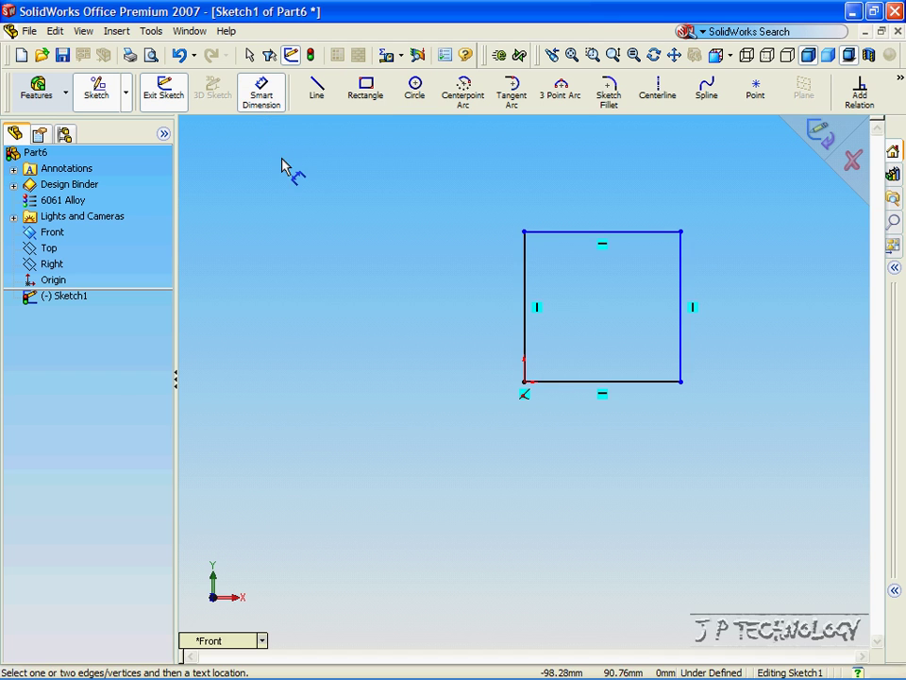
left_click(526, 318)
left_click(437, 312)
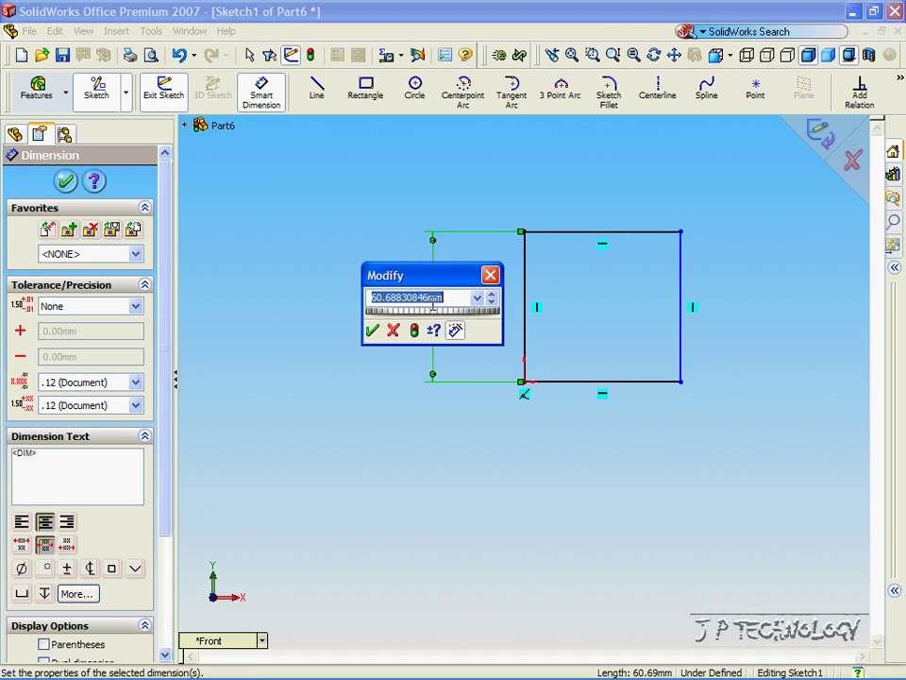
type("50")
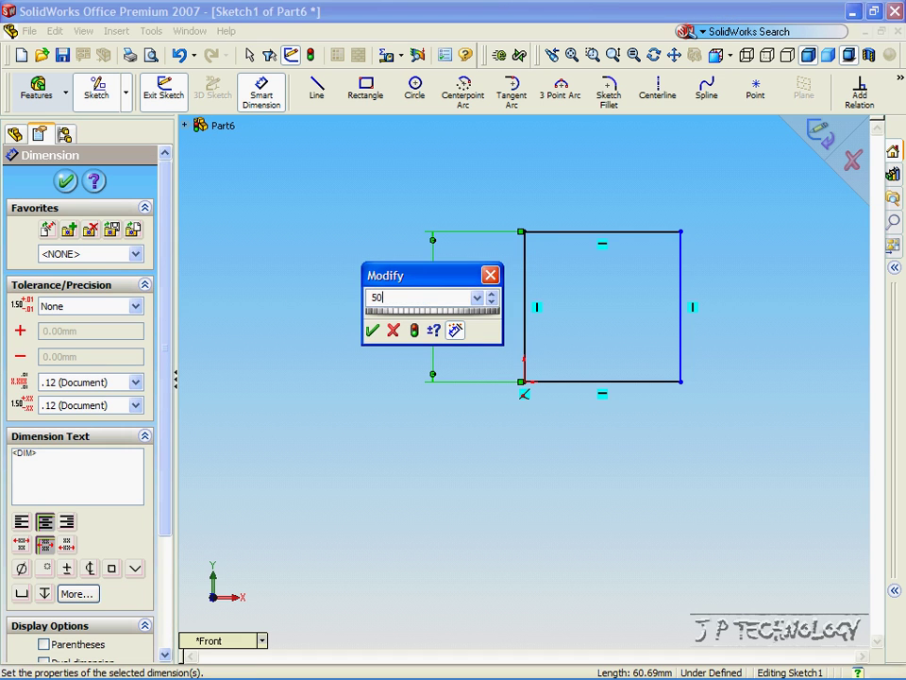
key("Return")
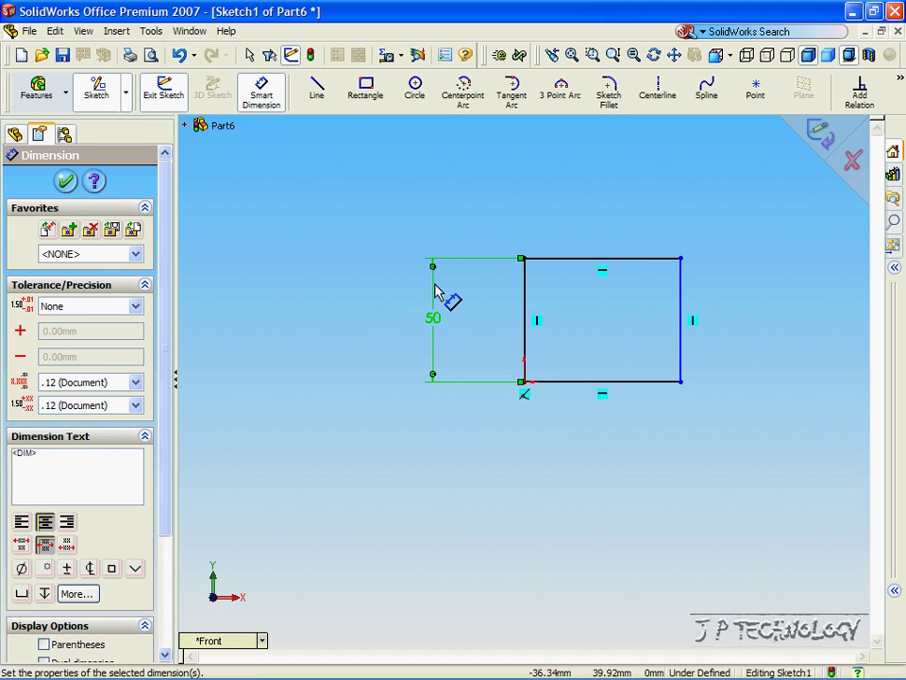
Step: Add an Equal relation between the rectangle's left side and its top side
left_click(859, 92)
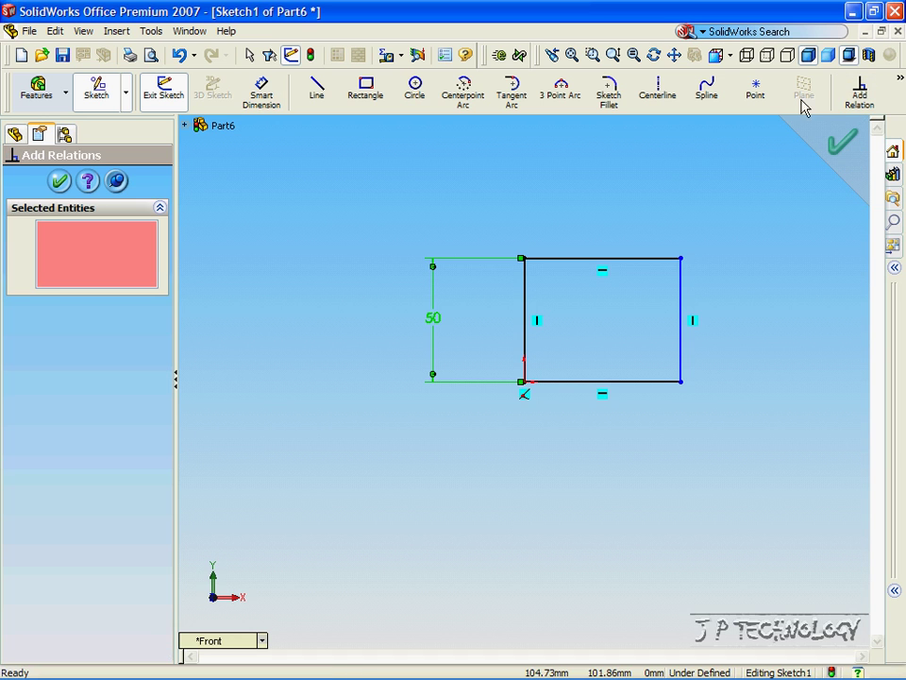
left_click(527, 335)
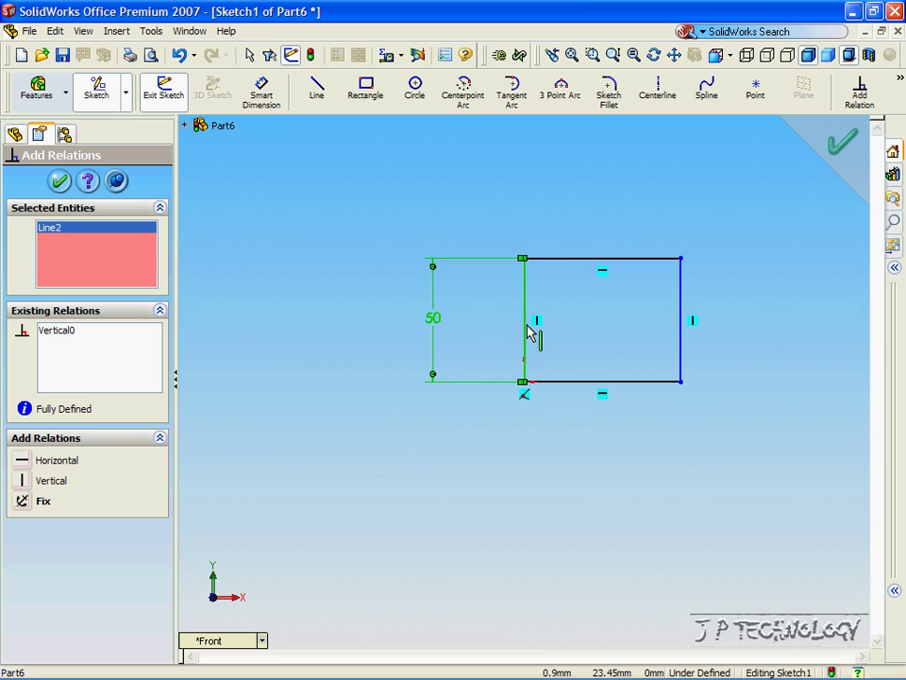
left_click(573, 258)
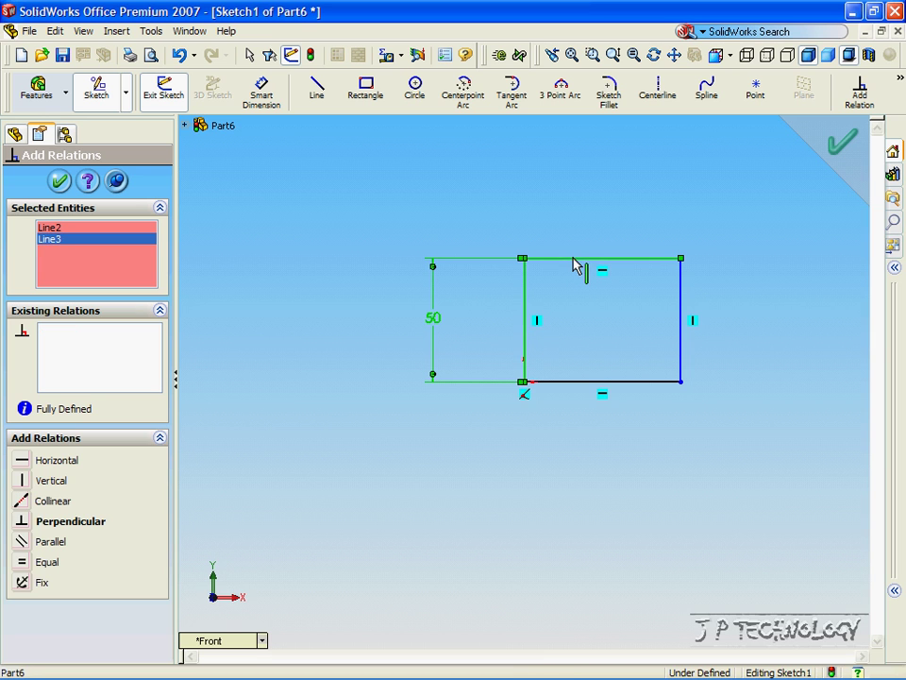
left_click(22, 562)
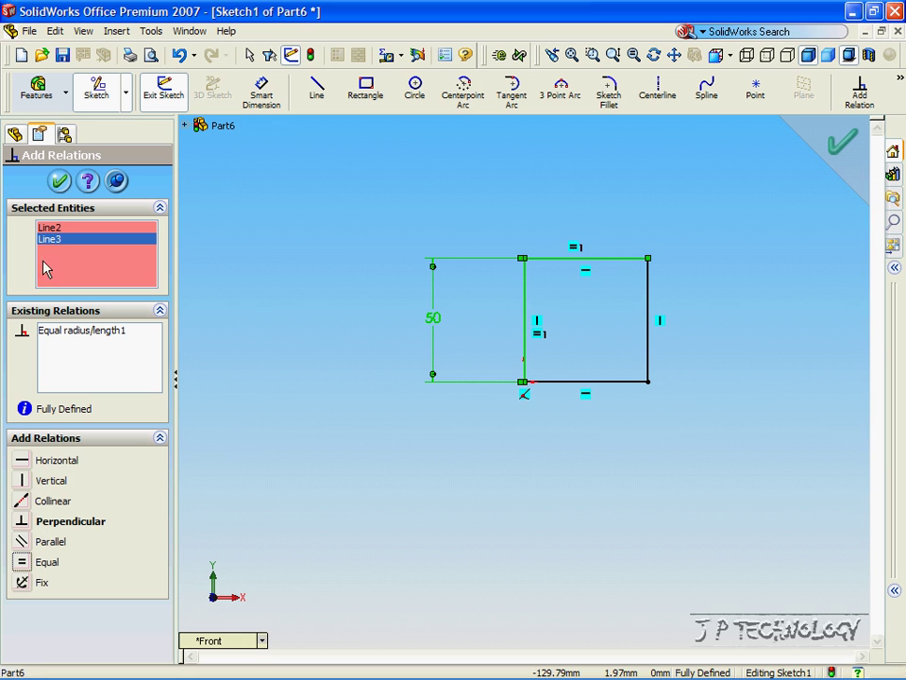
left_click(60, 182)
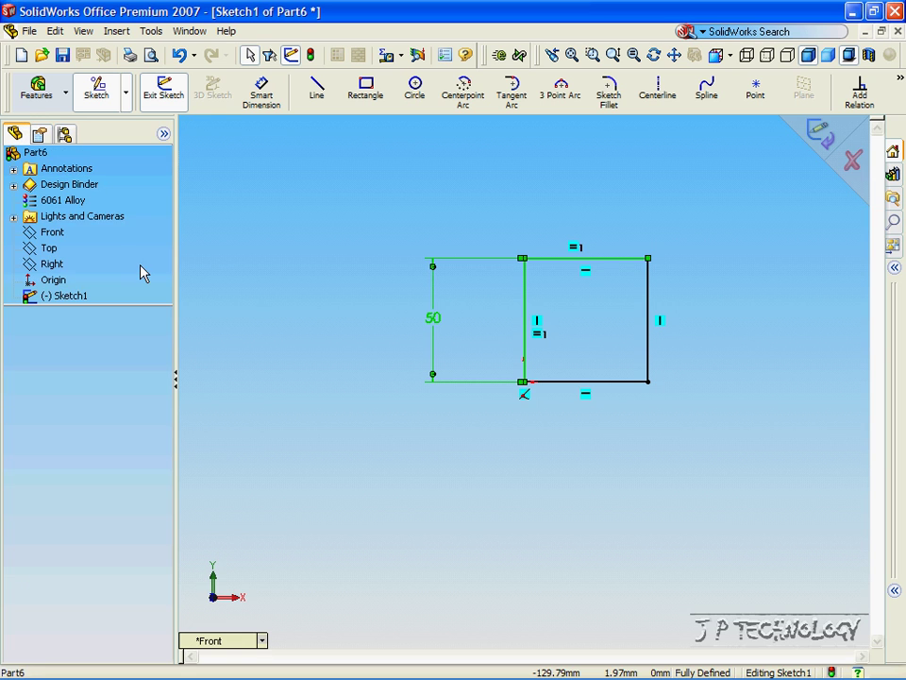
Step: Start an Extruded Boss/Base of the square sketch from the sketch plane with the Blind end condition
left_click(43, 91)
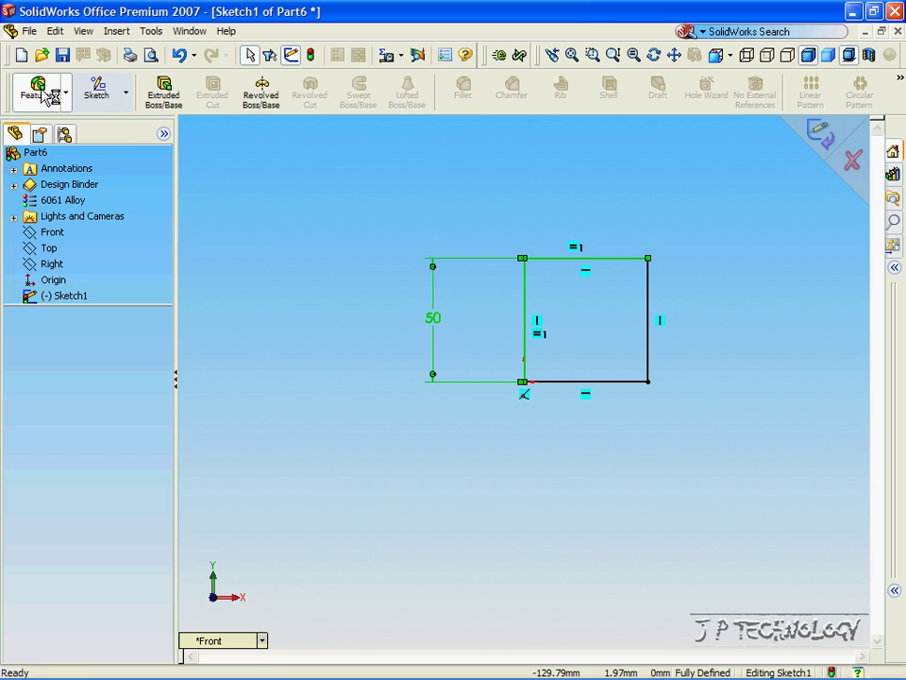
left_click(162, 98)
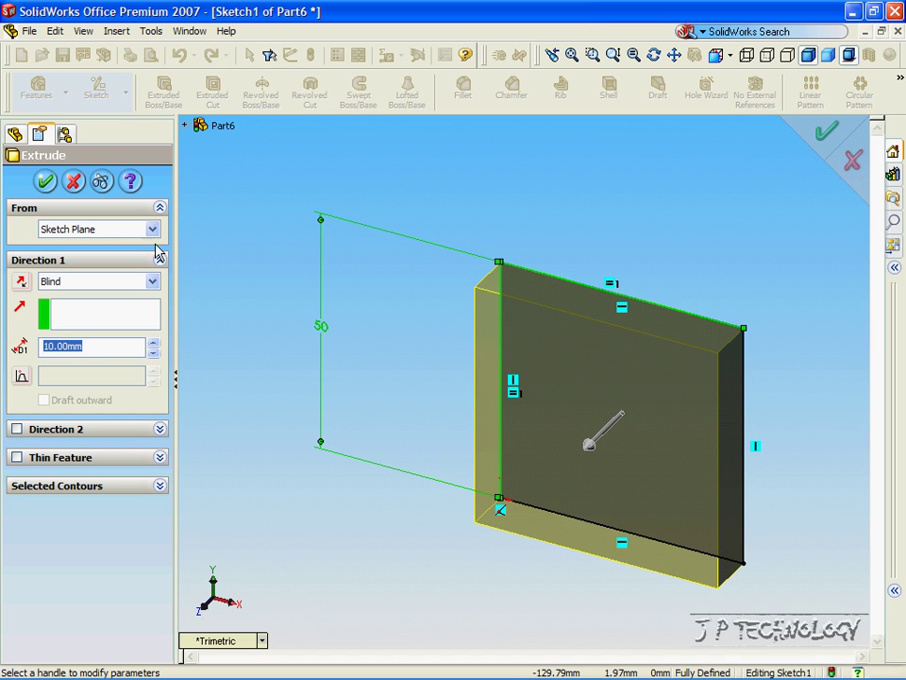
key("Left")
key("Left")
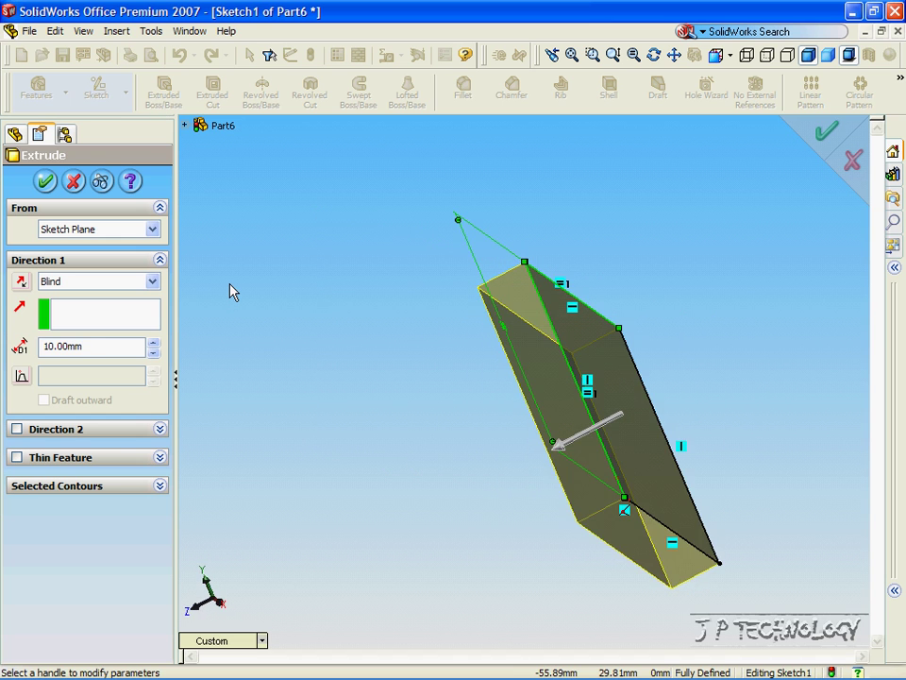
key("Left")
key("Left")
key("Left")
key("Left")
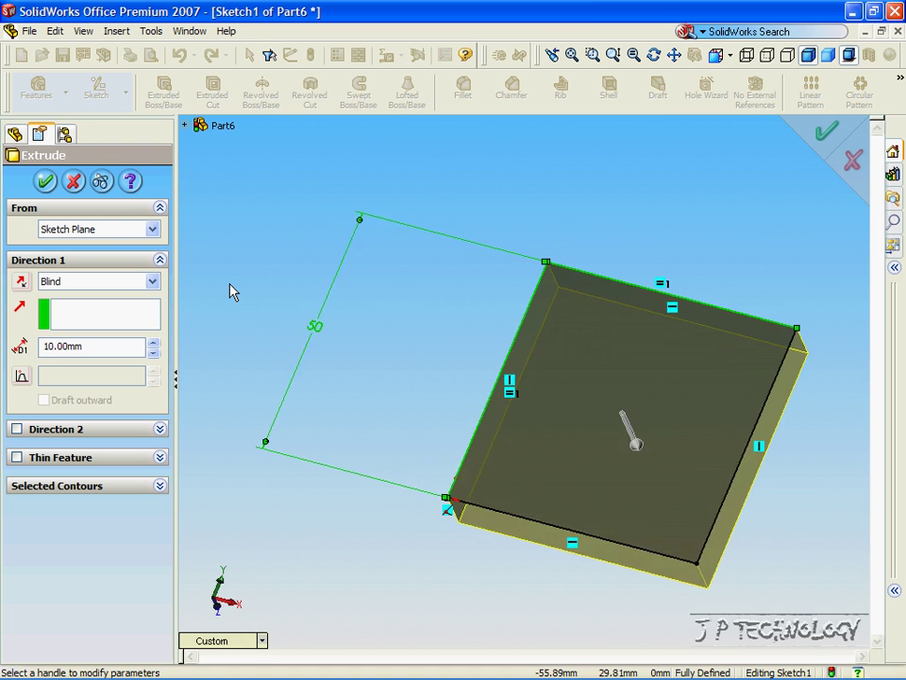
key("Left")
key("Left")
key("Left")
key("Left")
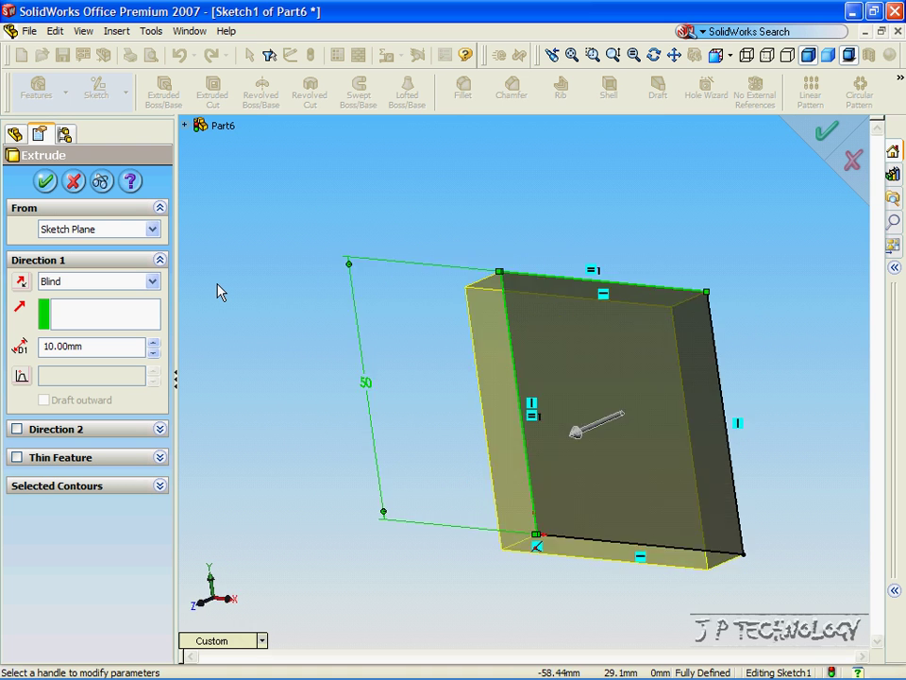
key("Left")
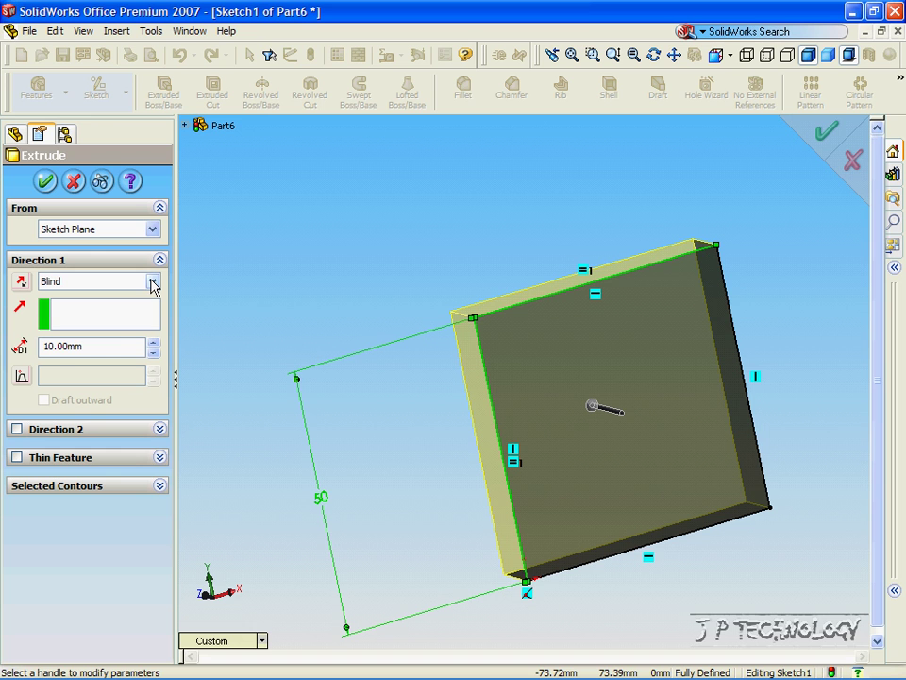
left_click(153, 283)
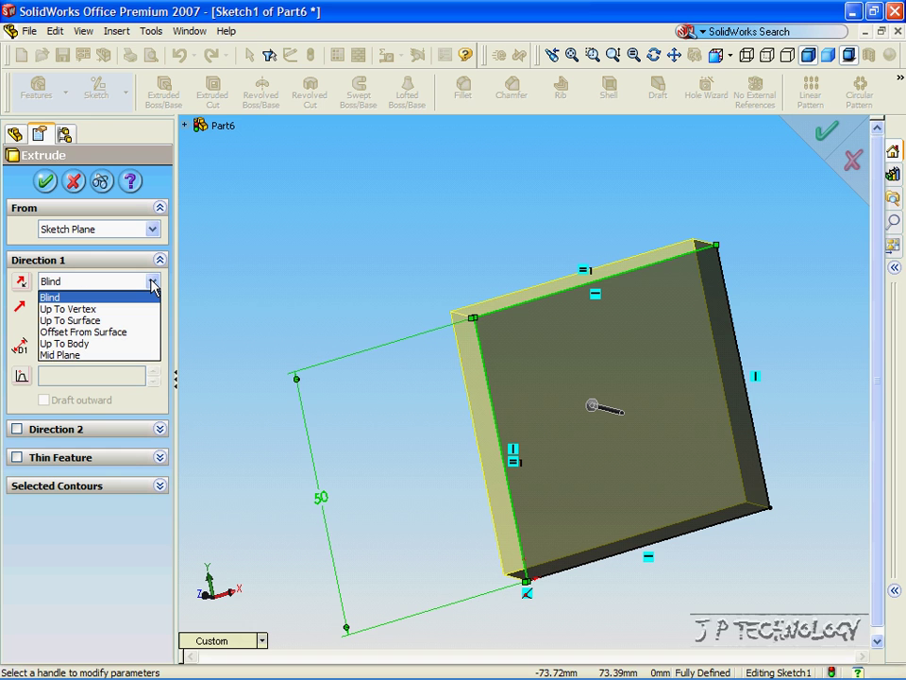
left_click(97, 300)
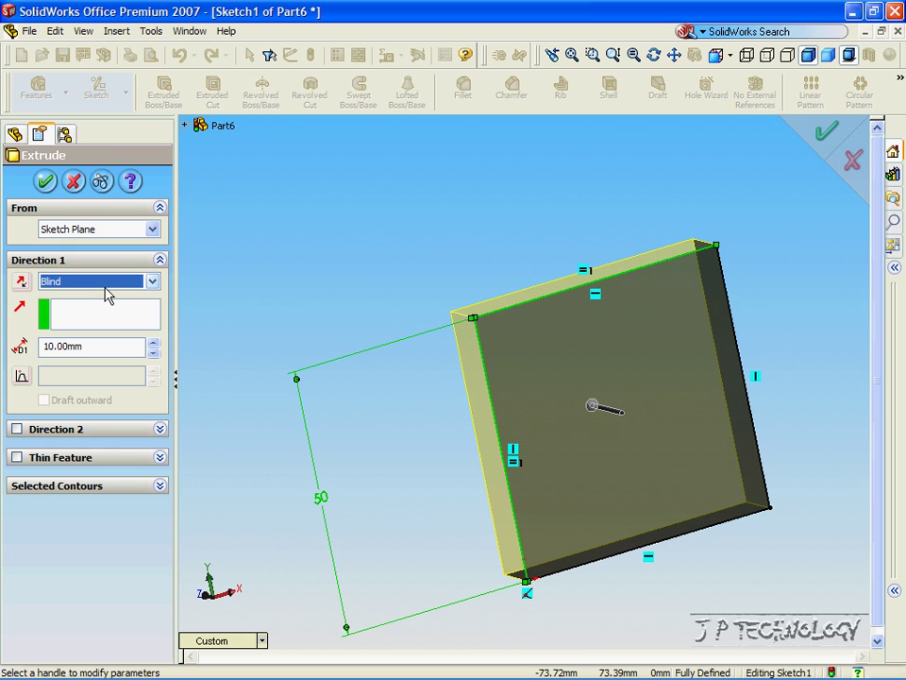
key("ctrl+4")
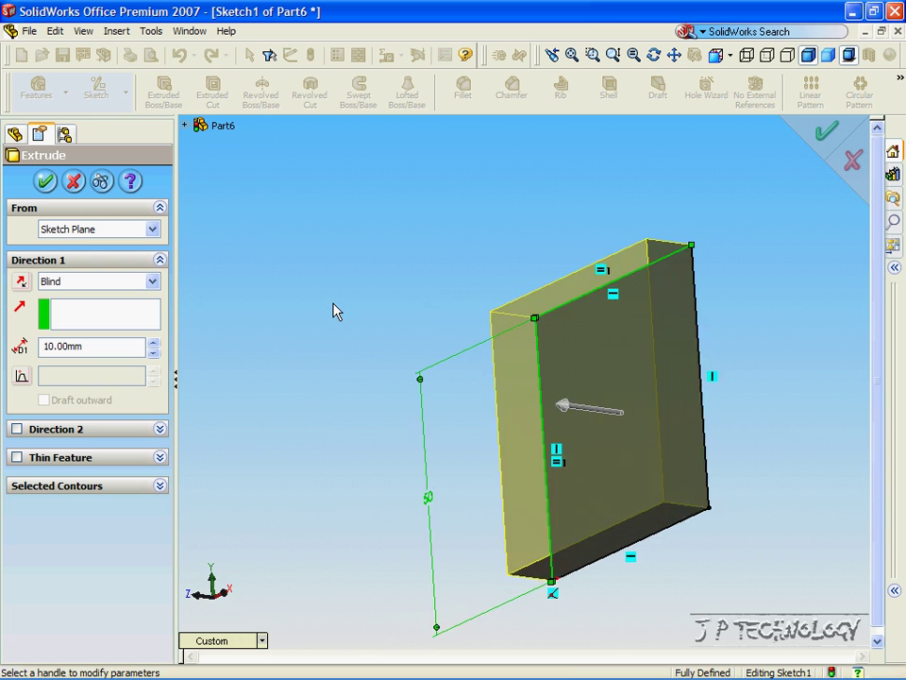
key("ctrl+7")
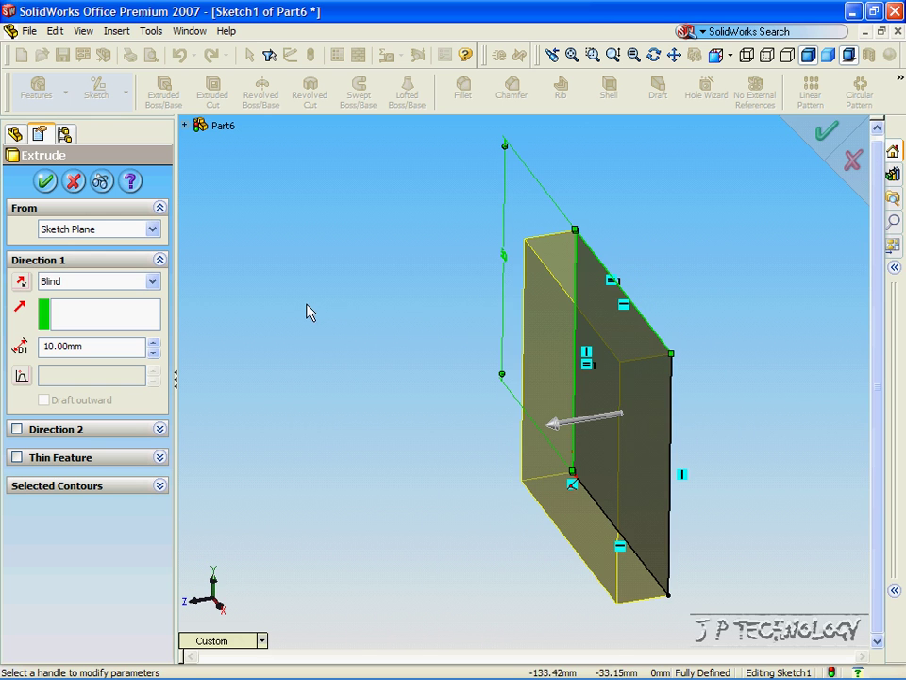
Step: Raise the extrusion depth in 10 mm increments to 90 mm and lower it to 20 mm
left_click(154, 343)
left_click(154, 343)
left_click(154, 344)
left_click(154, 344)
left_click(154, 344)
left_click(154, 344)
left_click(154, 344)
left_click(154, 344)
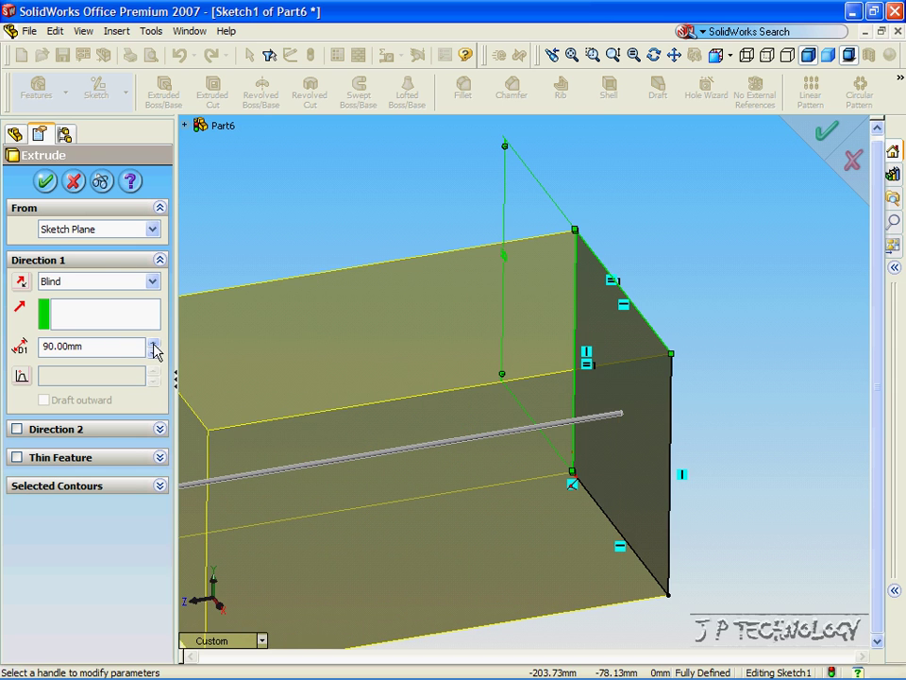
left_click(154, 353)
left_click(154, 354)
left_click(154, 353)
left_click(154, 353)
left_click(154, 353)
left_click(154, 353)
left_click(153, 353)
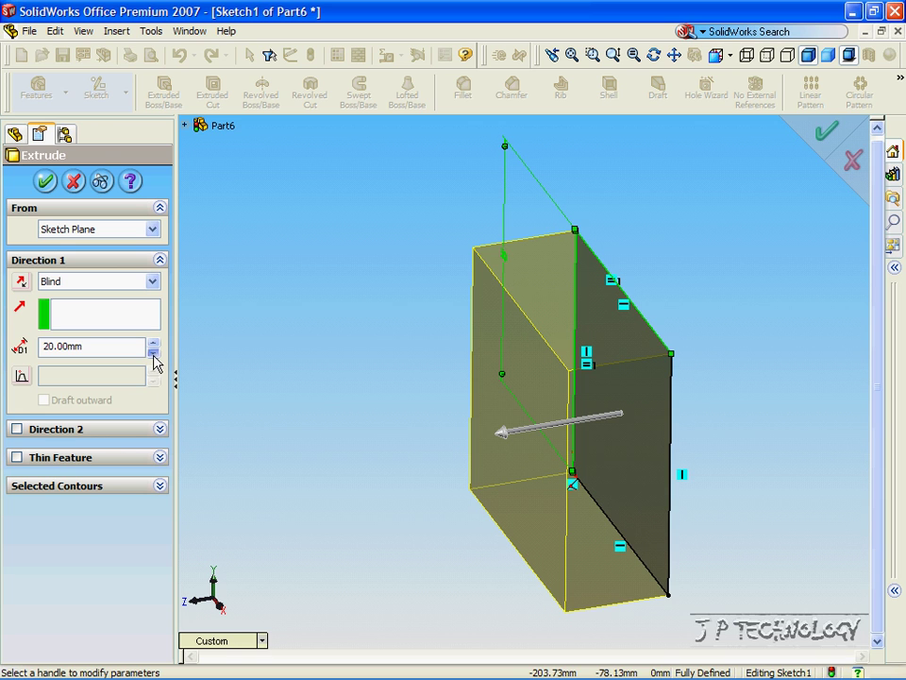
Step: Set the Blind extrusion depth to 200 mm and complete the extruded block
left_click_drag(116, 352, 28, 351)
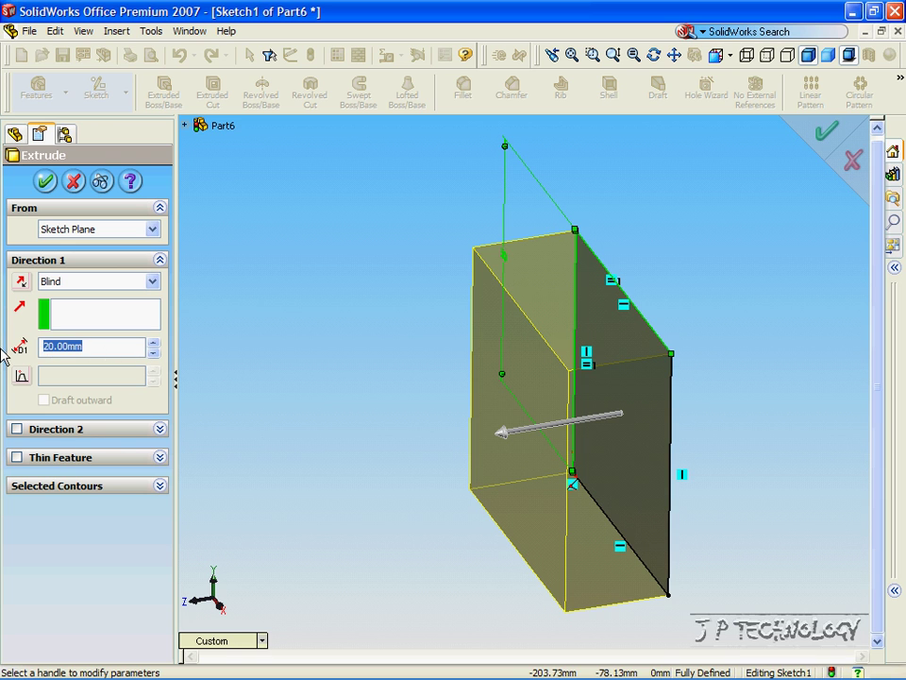
type("200")
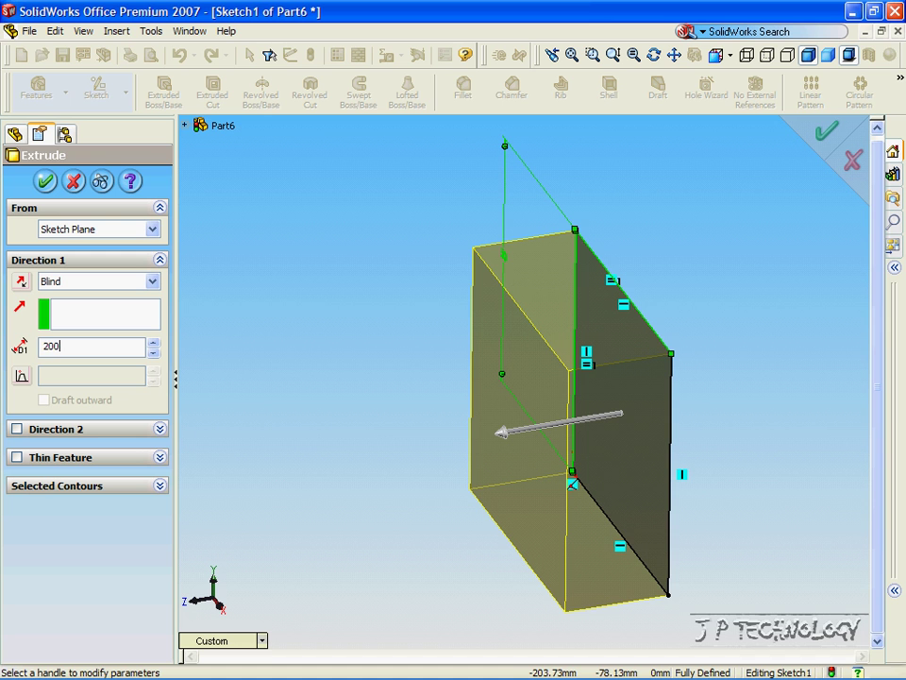
key("Return")
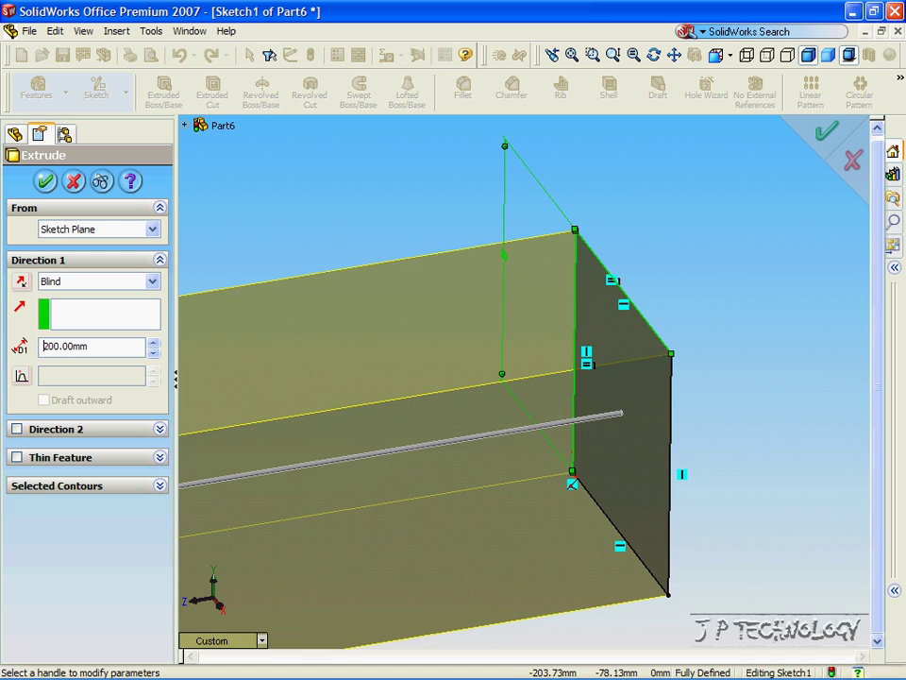
key("z")
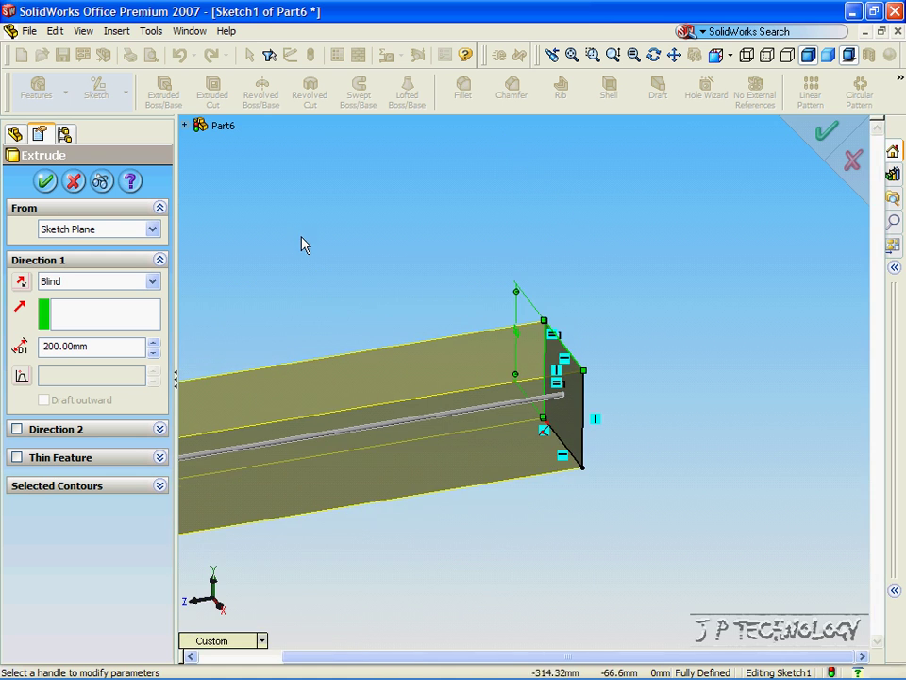
key("z")
key("Right")
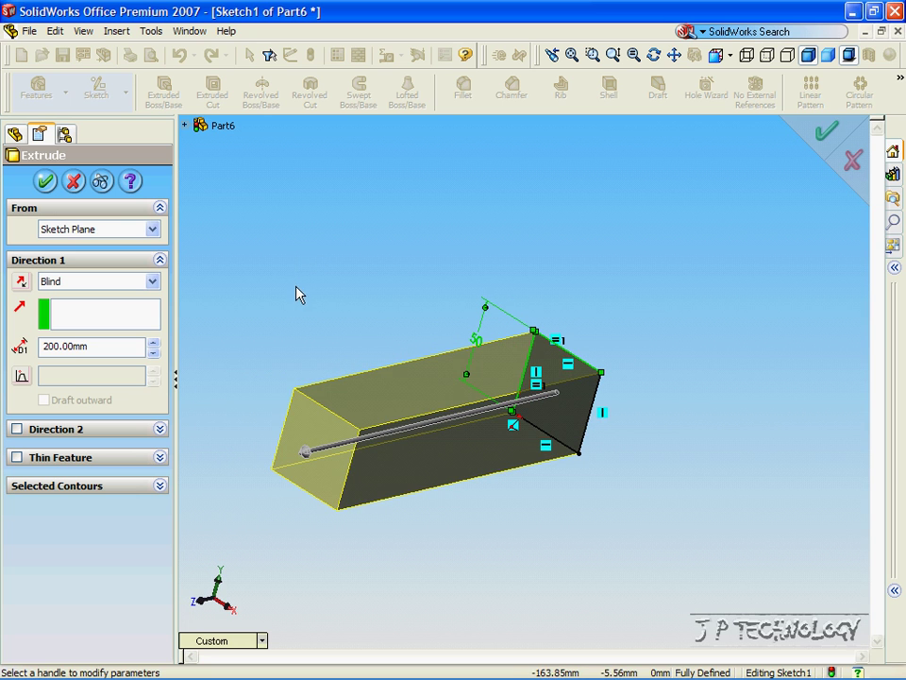
left_click(45, 182)
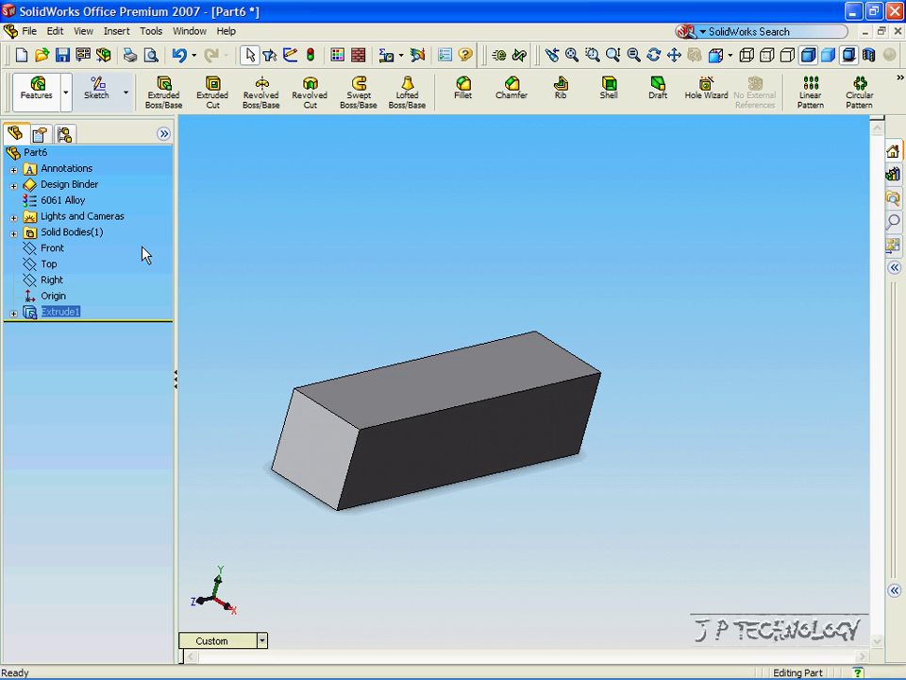
Step: Sketch a rectangle about 119 mm wide on the Front plane, level with the origin and clear of the existing block
left_click(55, 248)
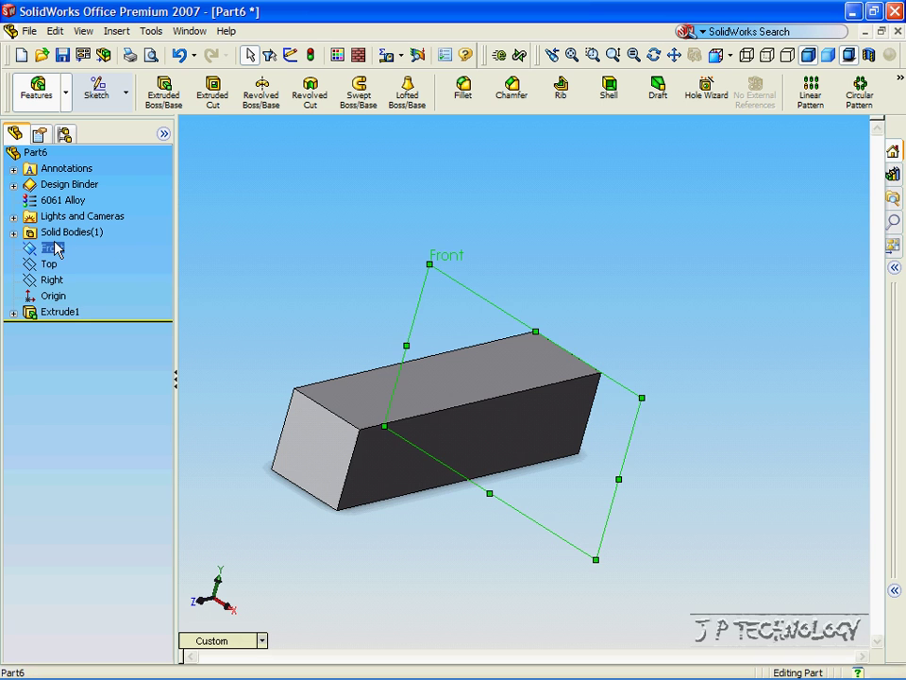
left_click(99, 95)
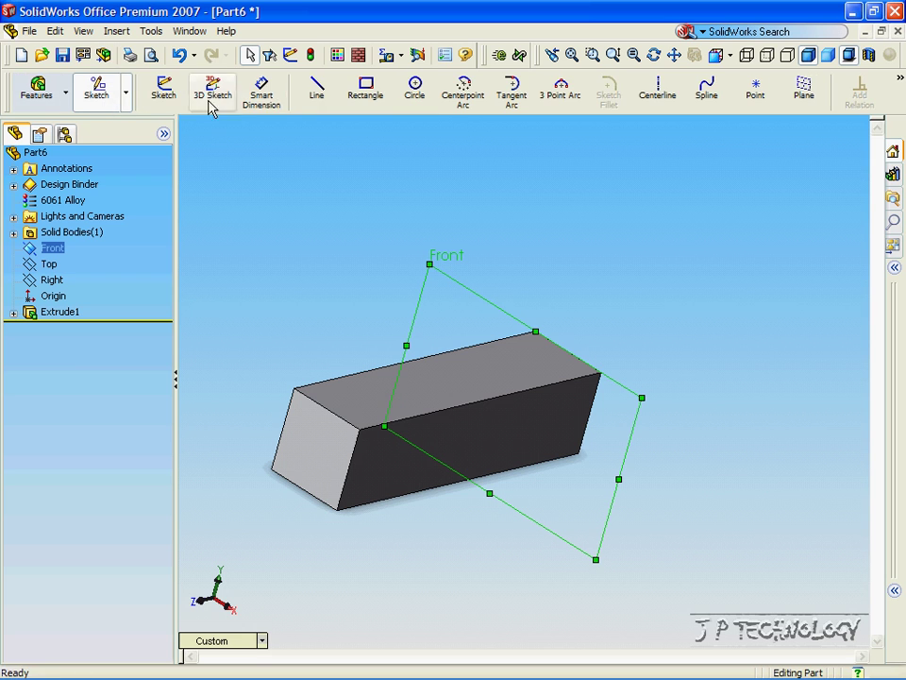
left_click(367, 91)
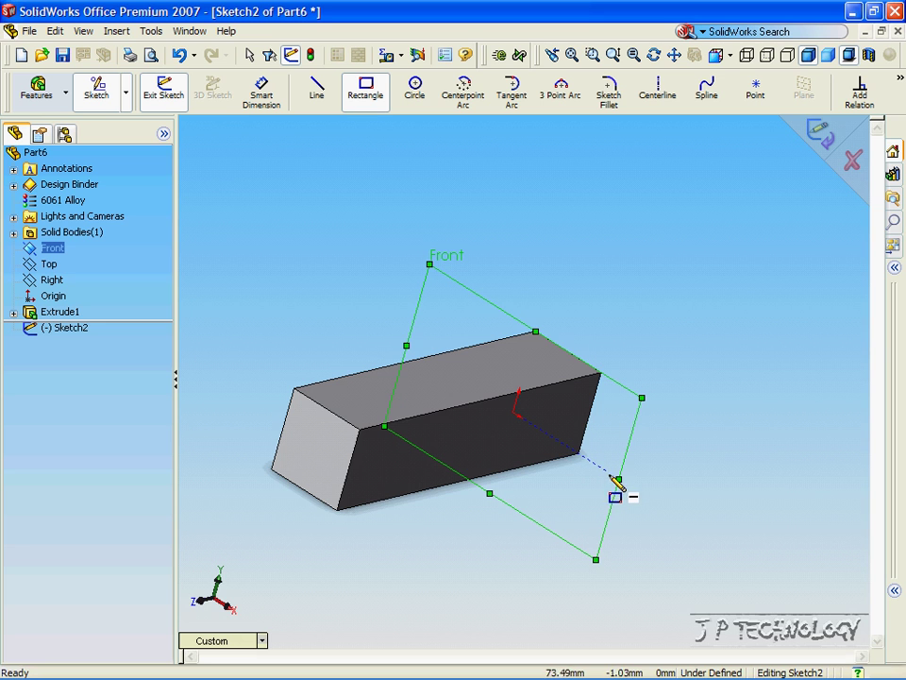
left_click(641, 493)
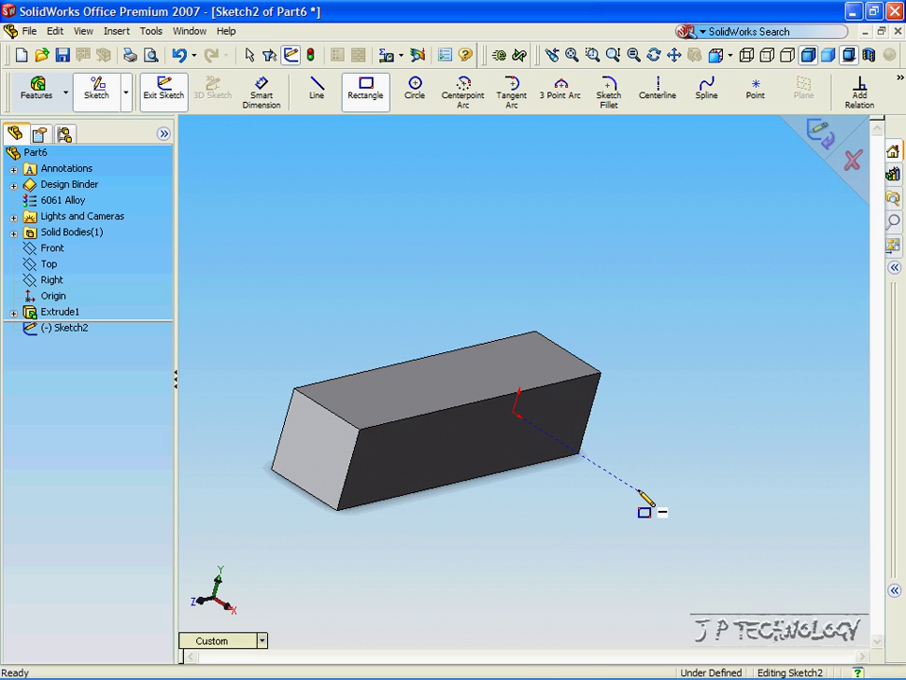
left_click_drag(640, 491, 835, 447)
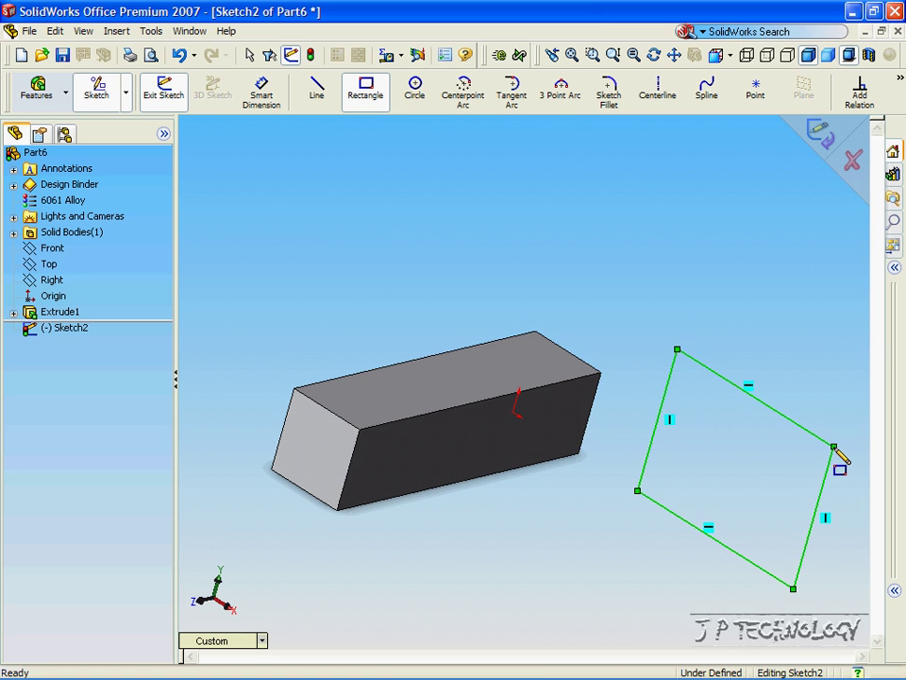
Step: Dimension the rectangle's lower horizontal side to 100 mm
left_click(264, 104)
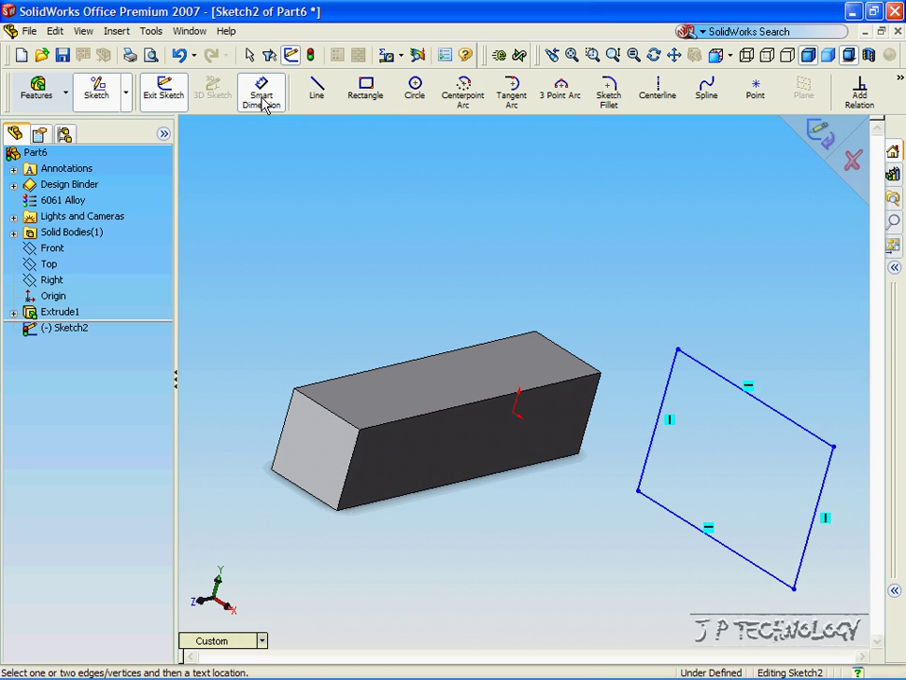
left_click(688, 528)
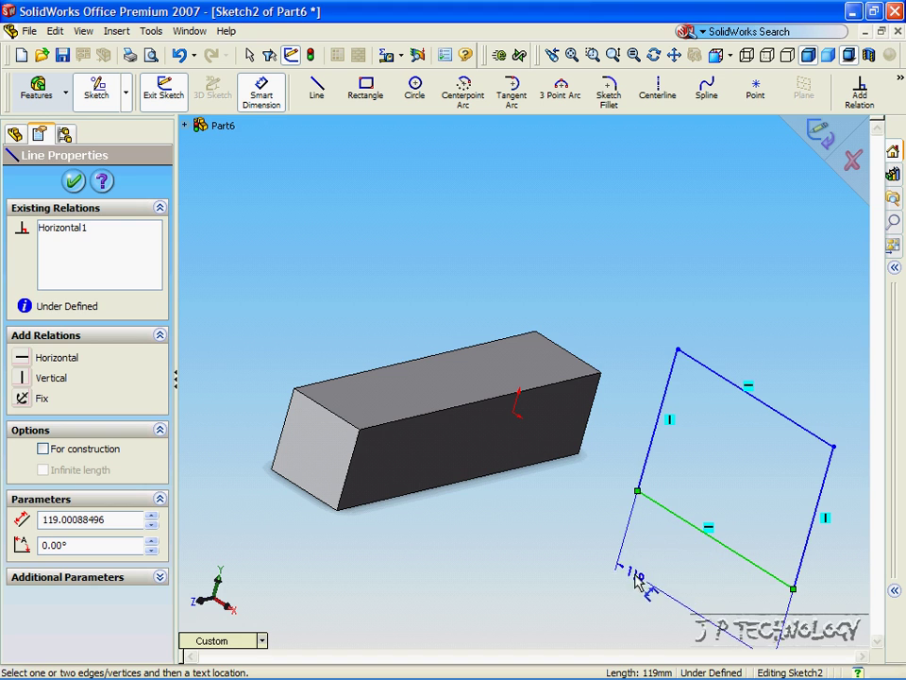
left_click(650, 587)
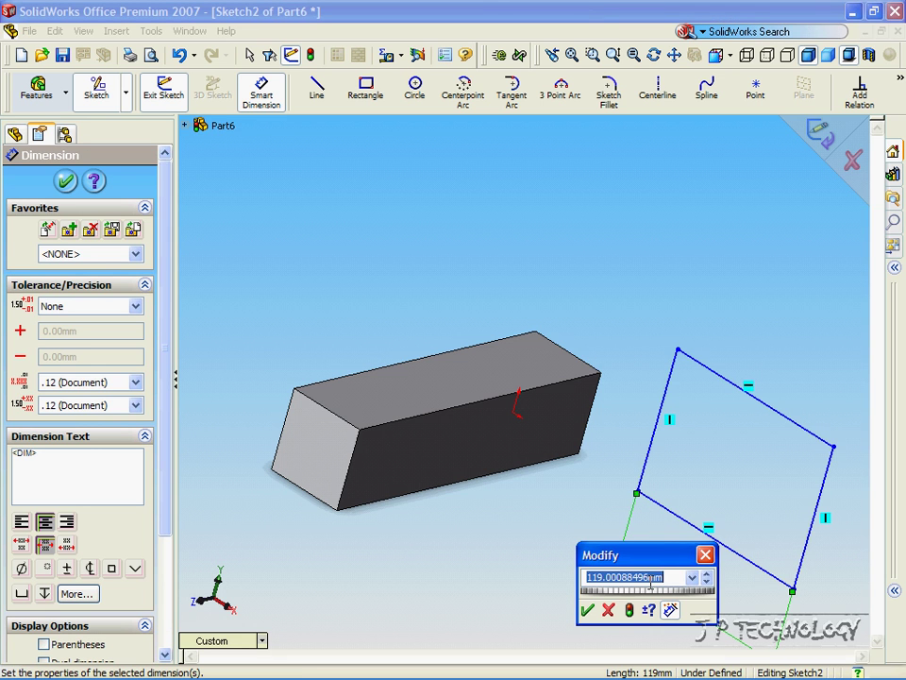
type("100")
key("Return")
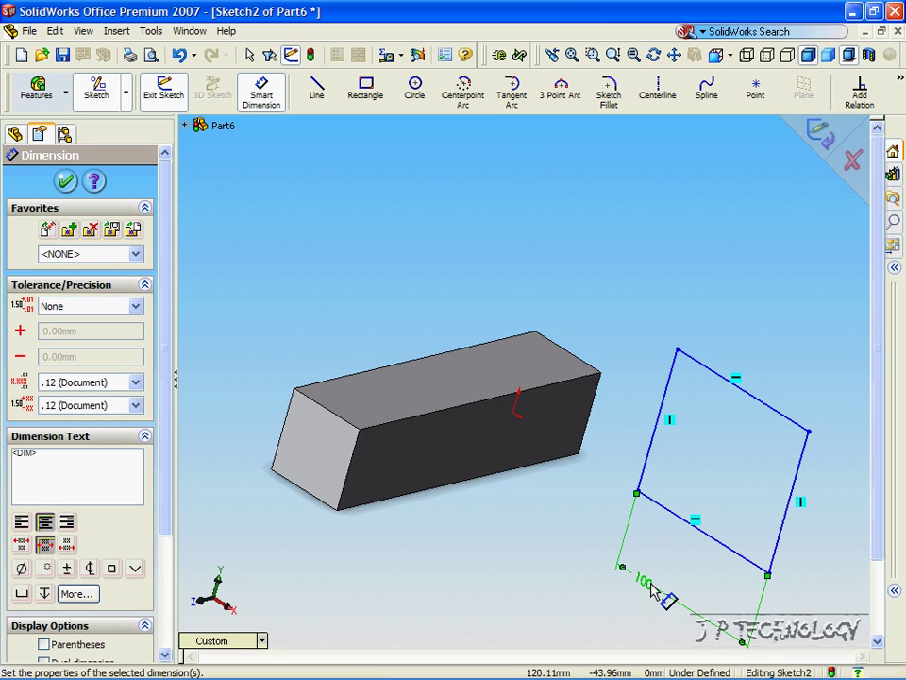
Step: Add an Equal relation between the rectangle's lower horizontal side and the adjoining vertical side farther from the block
left_click(859, 94)
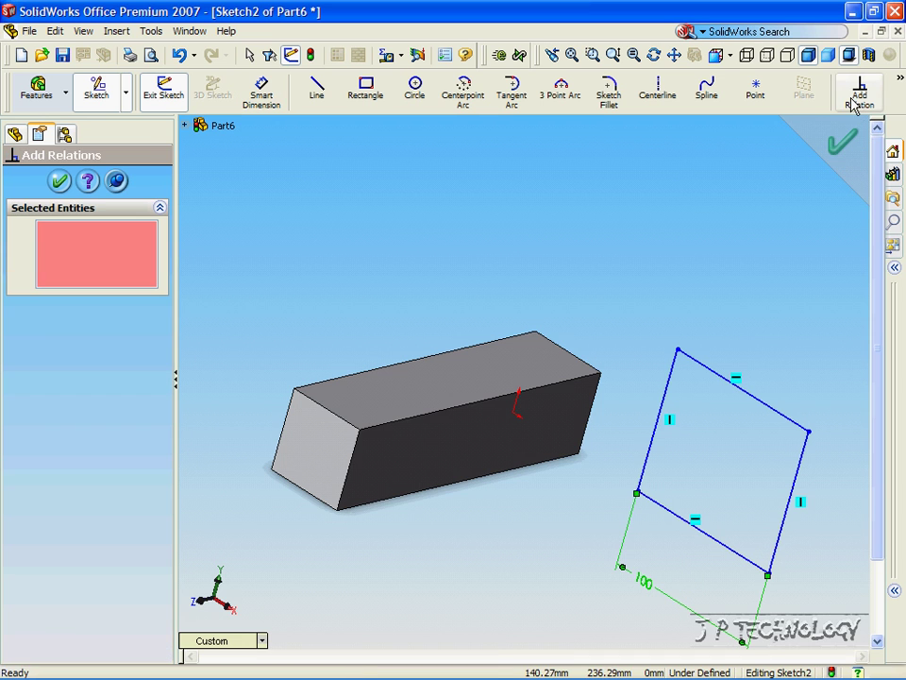
left_click(690, 530)
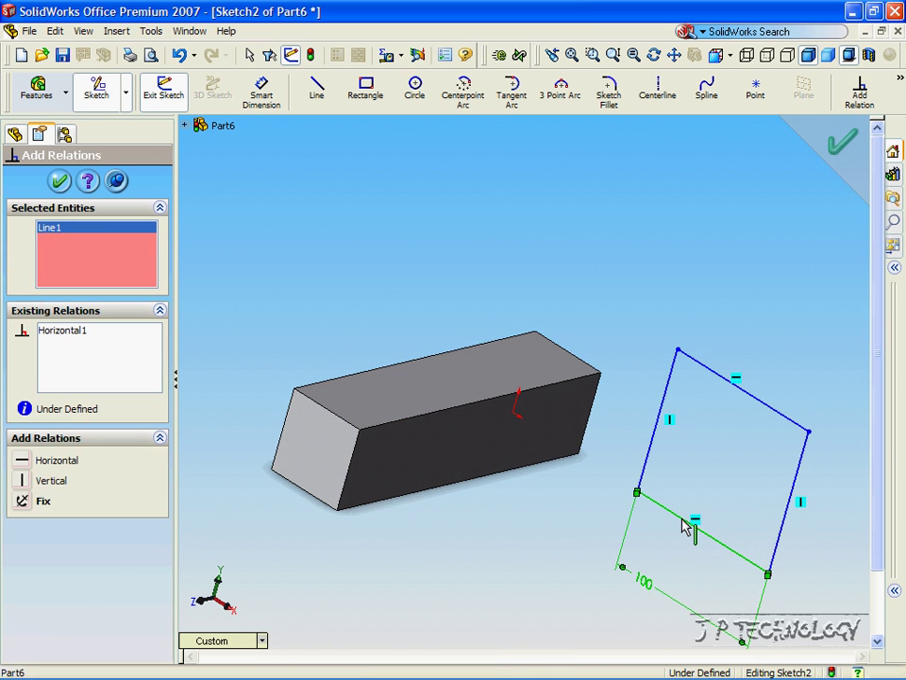
left_click(781, 534)
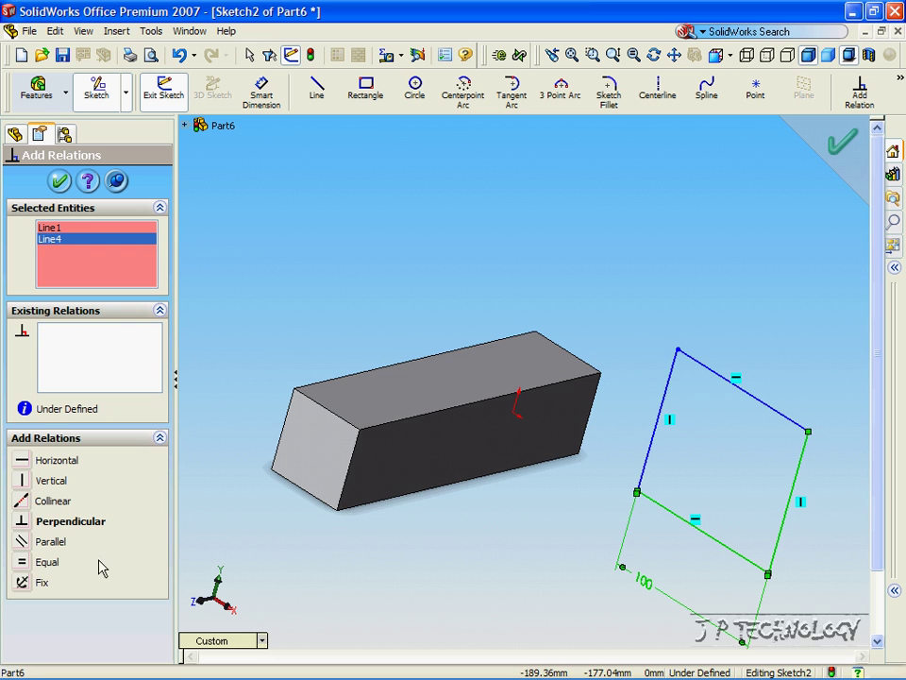
left_click(21, 561)
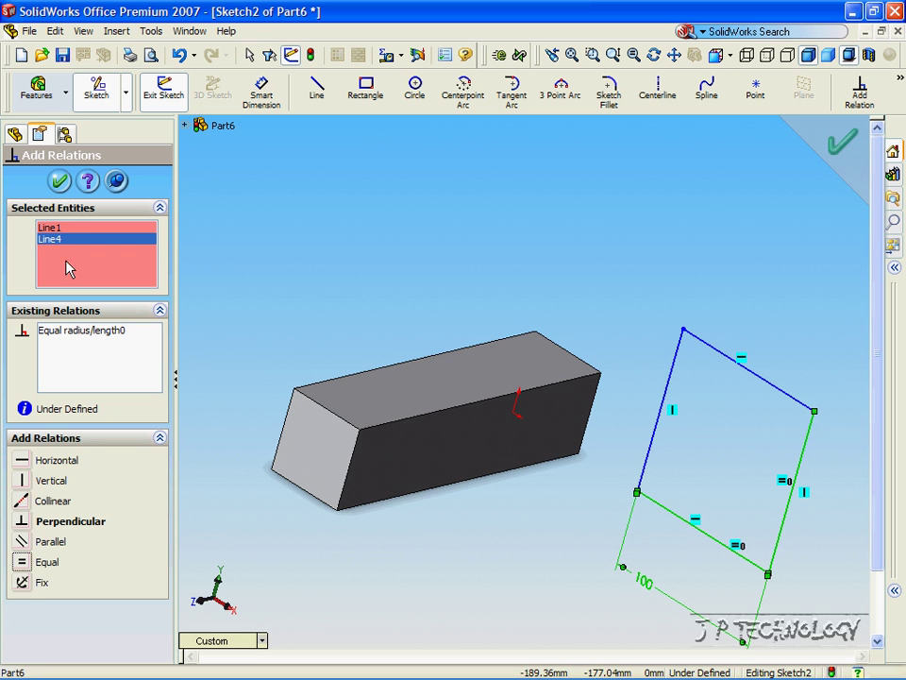
left_click(60, 180)
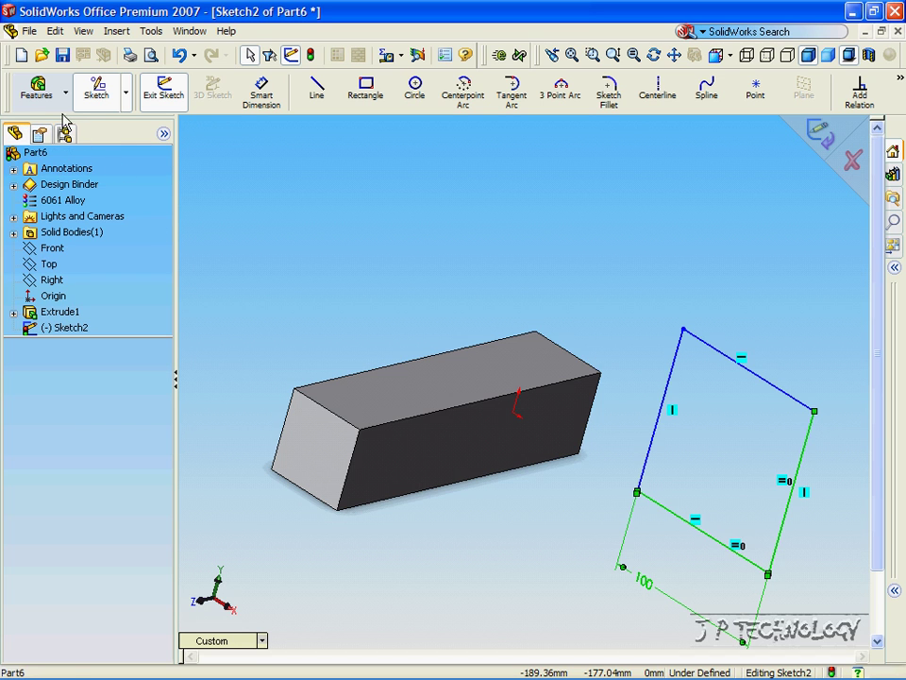
Step: Extrude the 100 mm square from the sketch plane with Up To Surface, ending at the first block's front end face
left_click(37, 90)
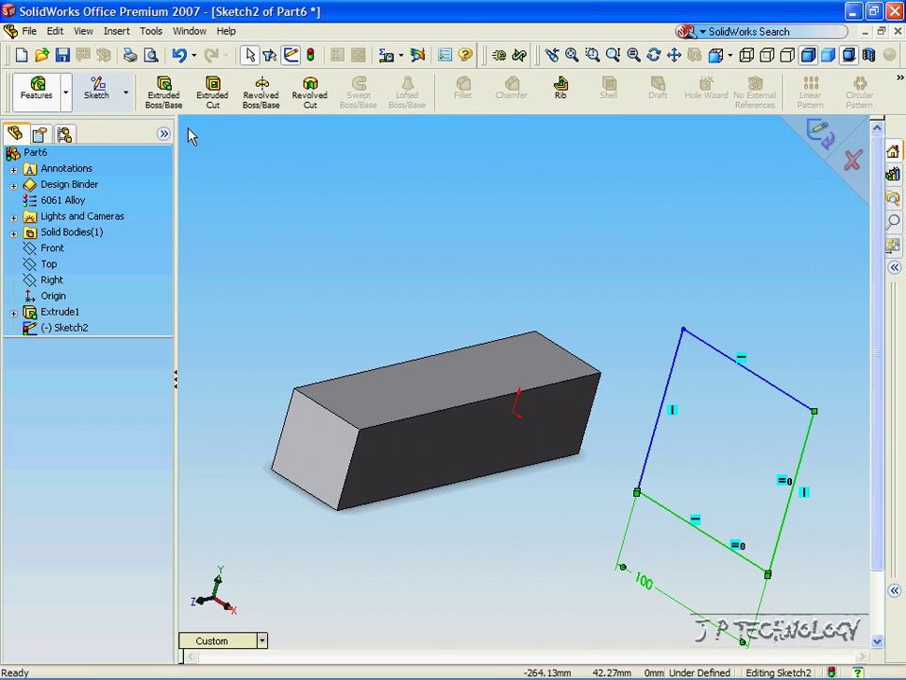
left_click(164, 91)
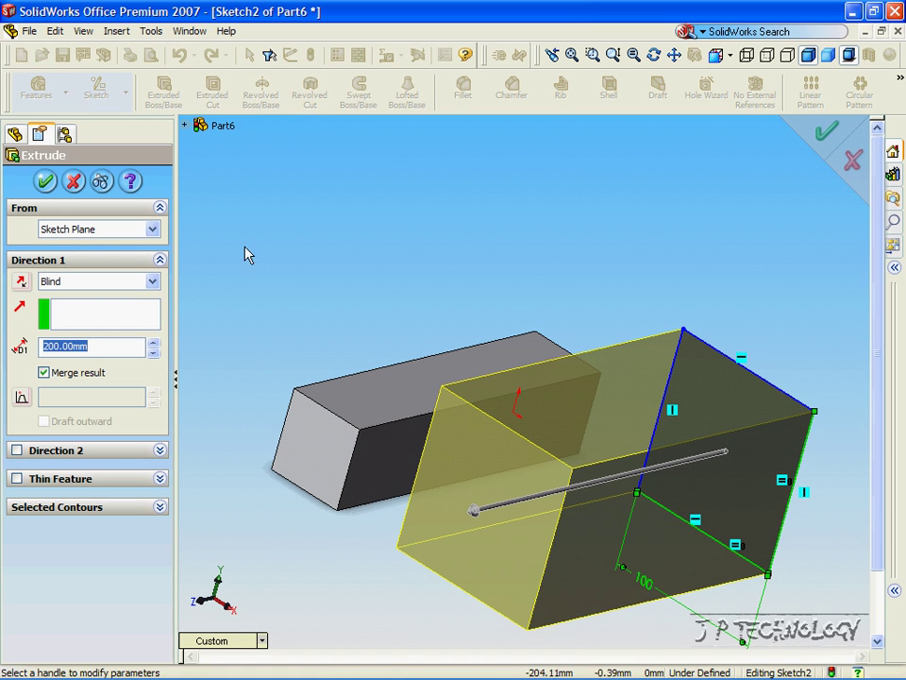
left_click(143, 282)
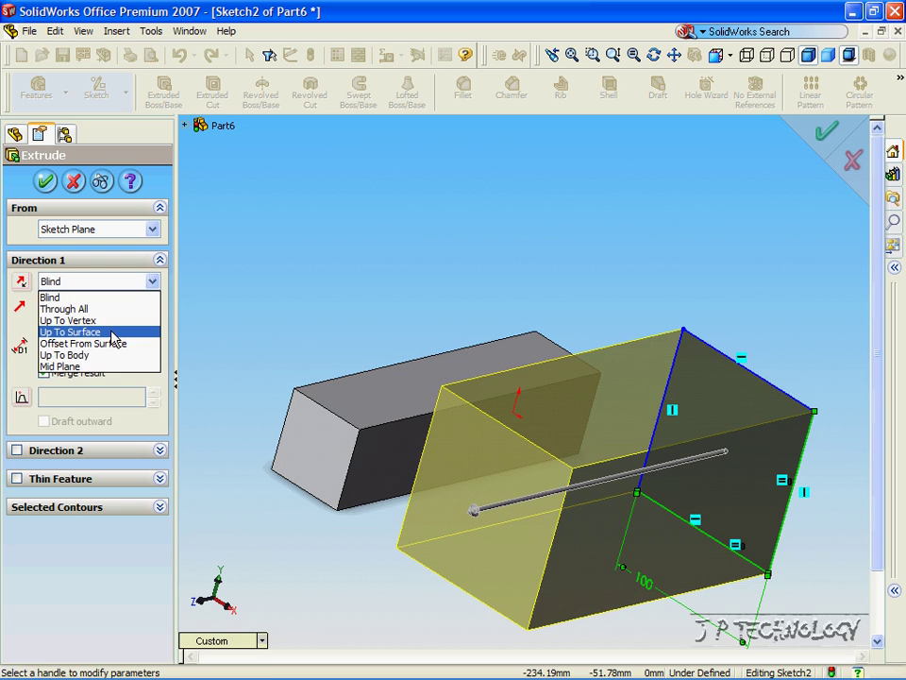
left_click(113, 332)
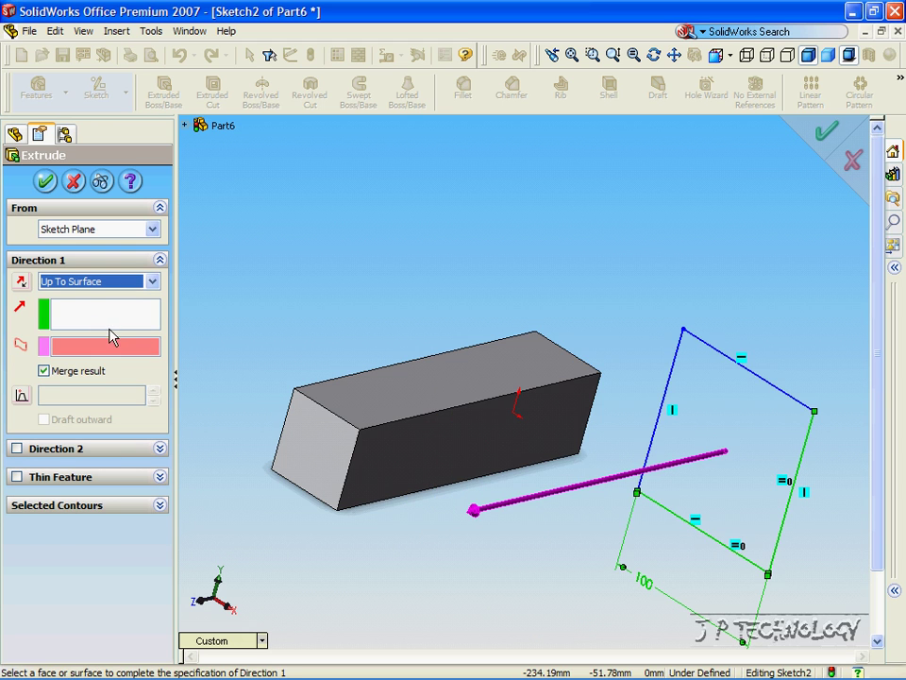
left_click(304, 447)
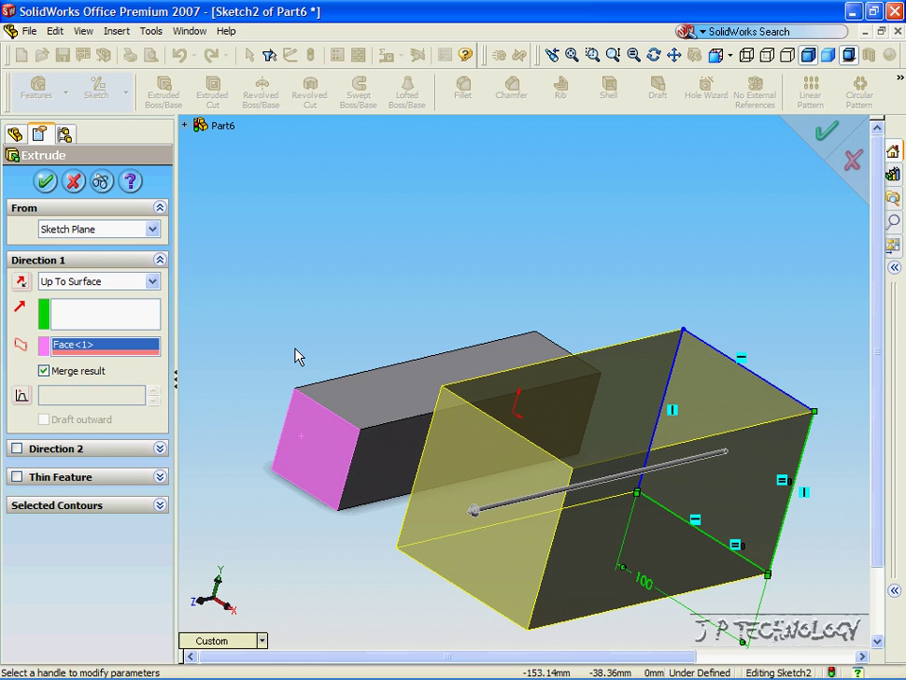
left_click(45, 181)
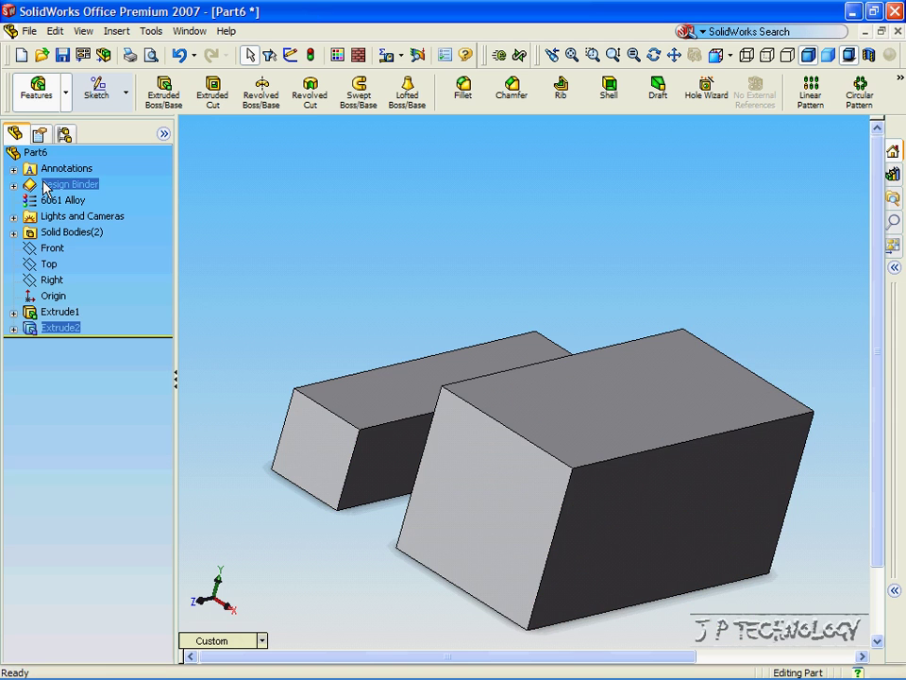
Step: Orbit around the two blocks to examine how their end faces line up
key("Up")
key("Up")
key("Up")
key("Up")
key("Up")
key("Up")
key("Up")
key("Up")
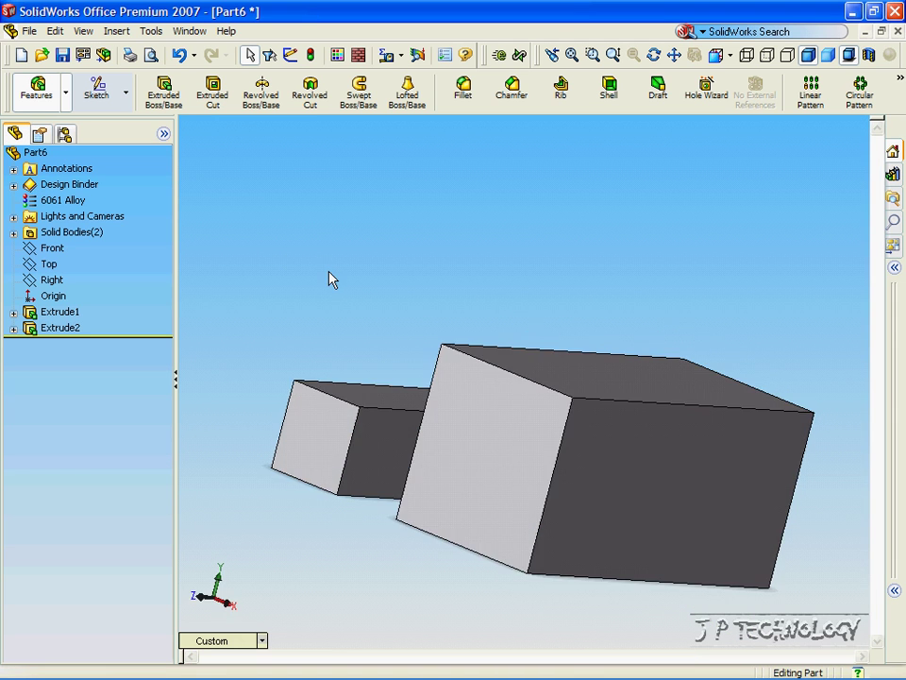
key("Down")
key("Down")
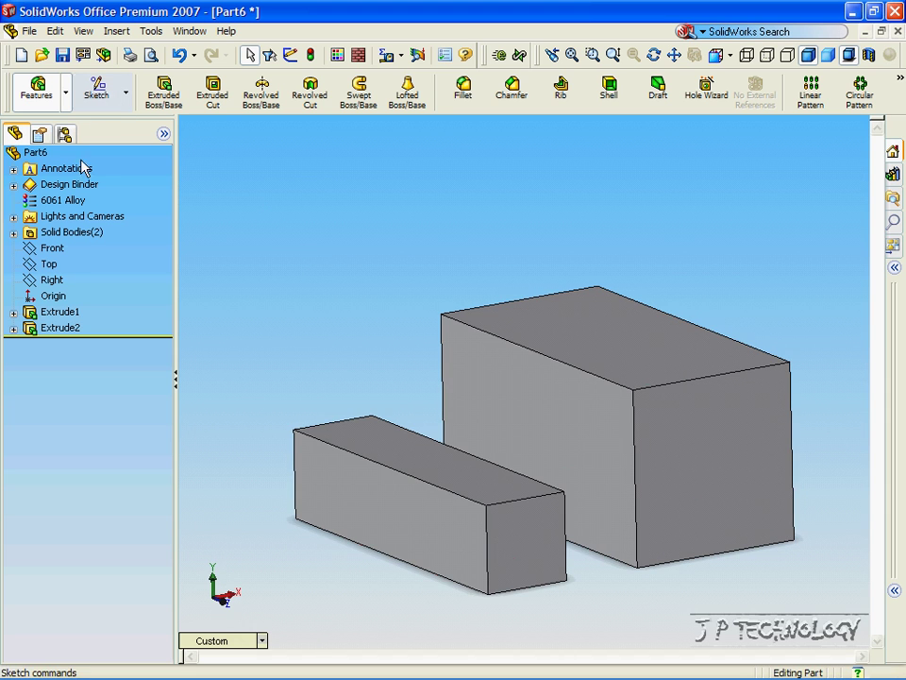
Step: Sketch a circle of about 36 mm radius on the Front plane, centred level with the origin beside the smaller block
left_click(54, 250)
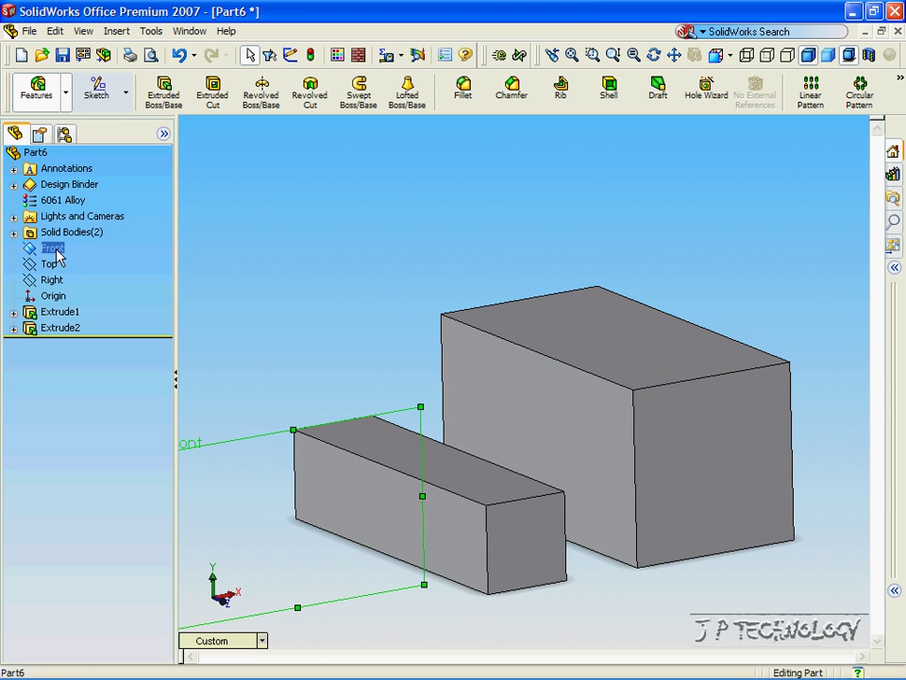
left_click(104, 94)
left_click(416, 86)
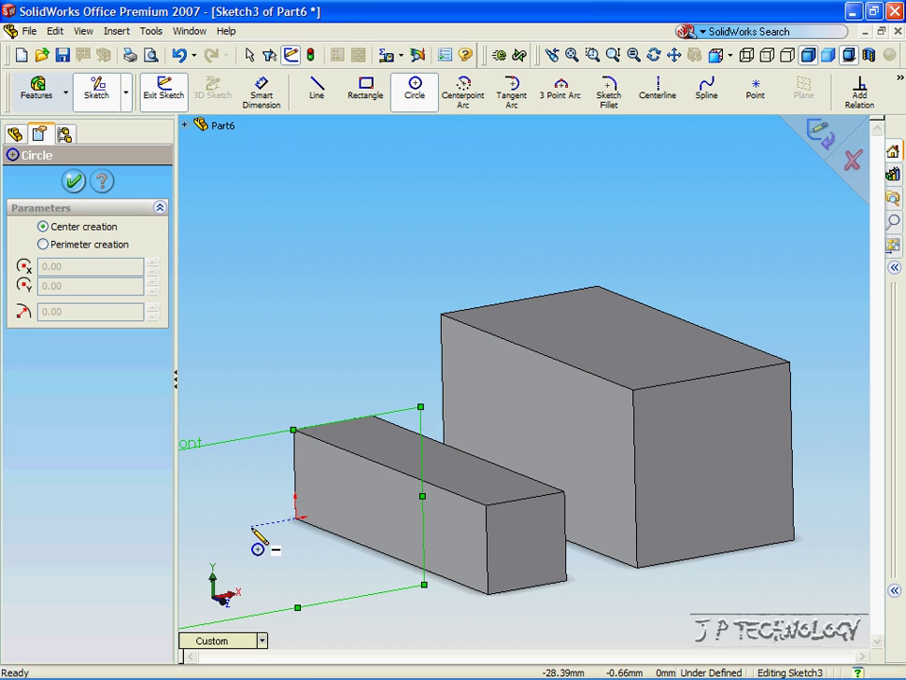
left_click(220, 532)
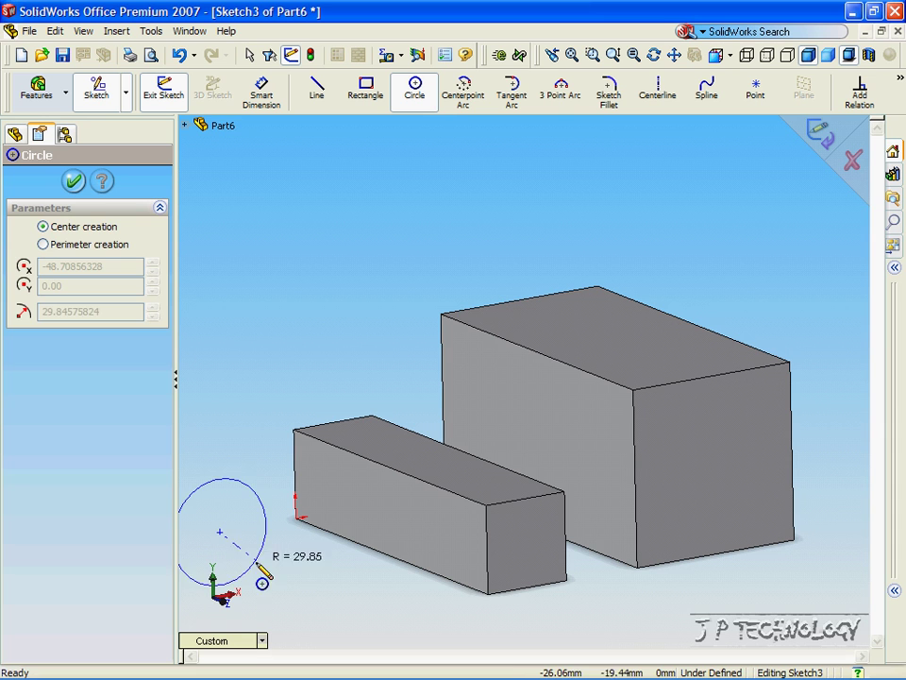
left_click(225, 589)
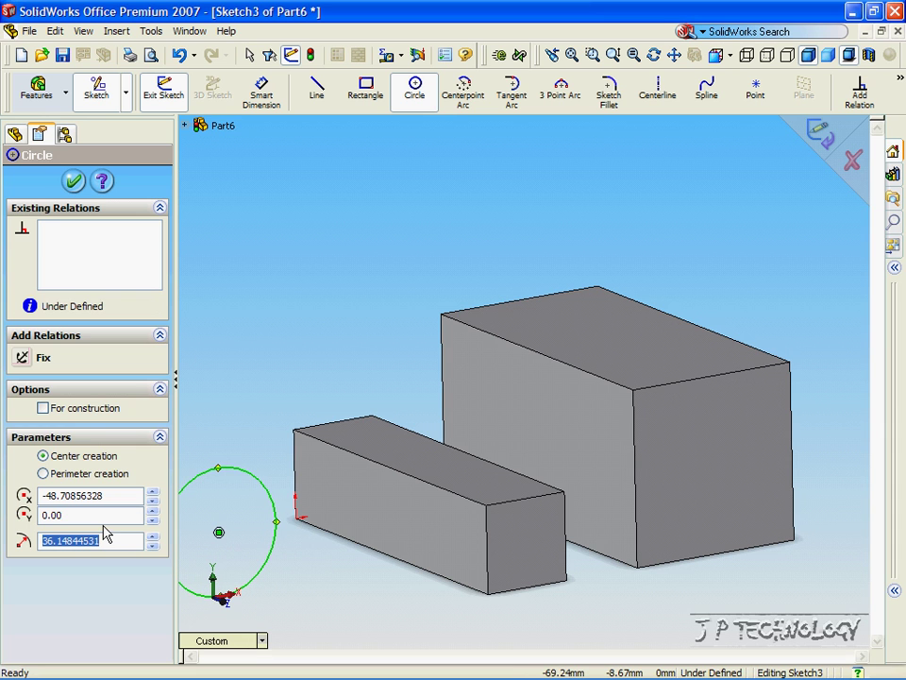
Step: Set the circle's radius to 30 mm and accept it
type("30")
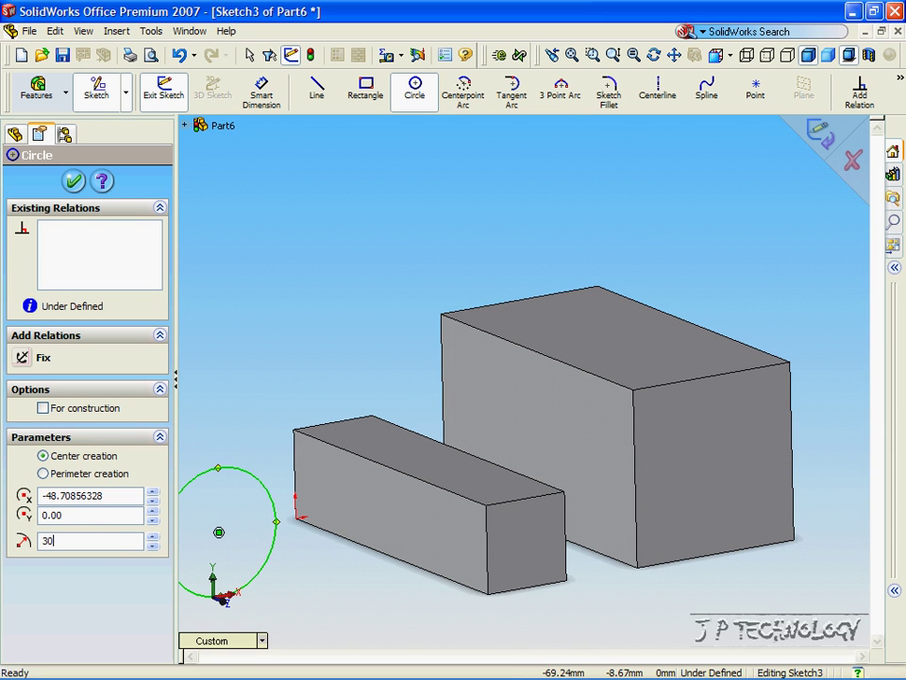
key("Return")
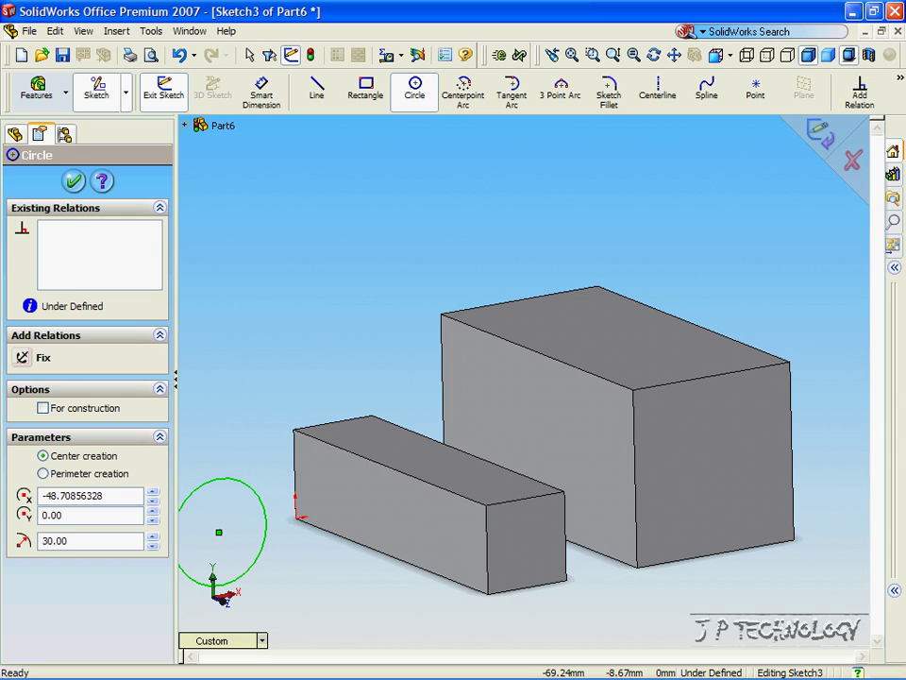
left_click(74, 181)
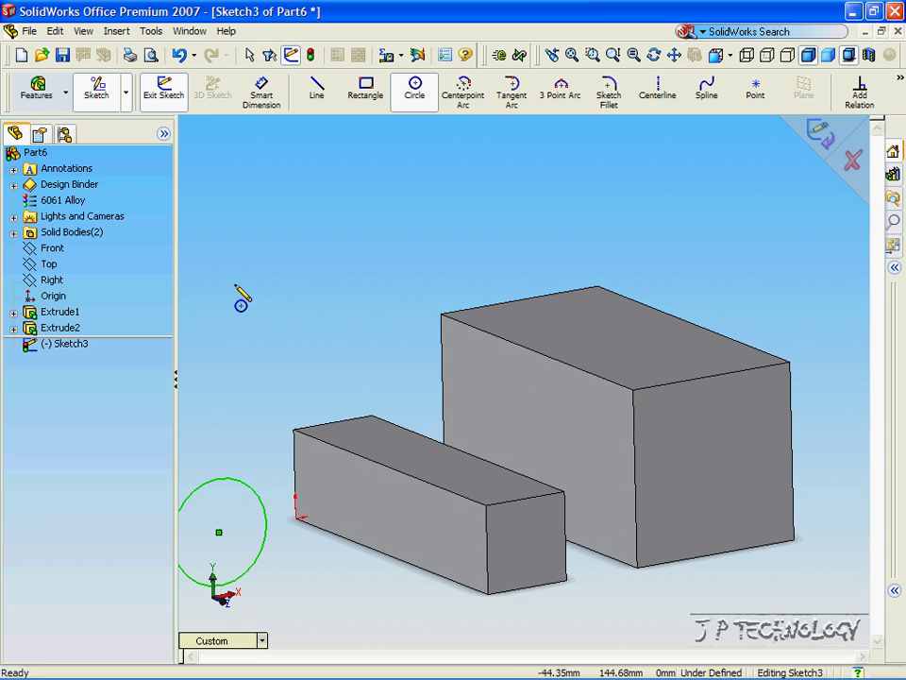
Step: Start an Extruded Boss/Base of the circle from the sketch plane with the Mid Plane end condition
left_click(38, 92)
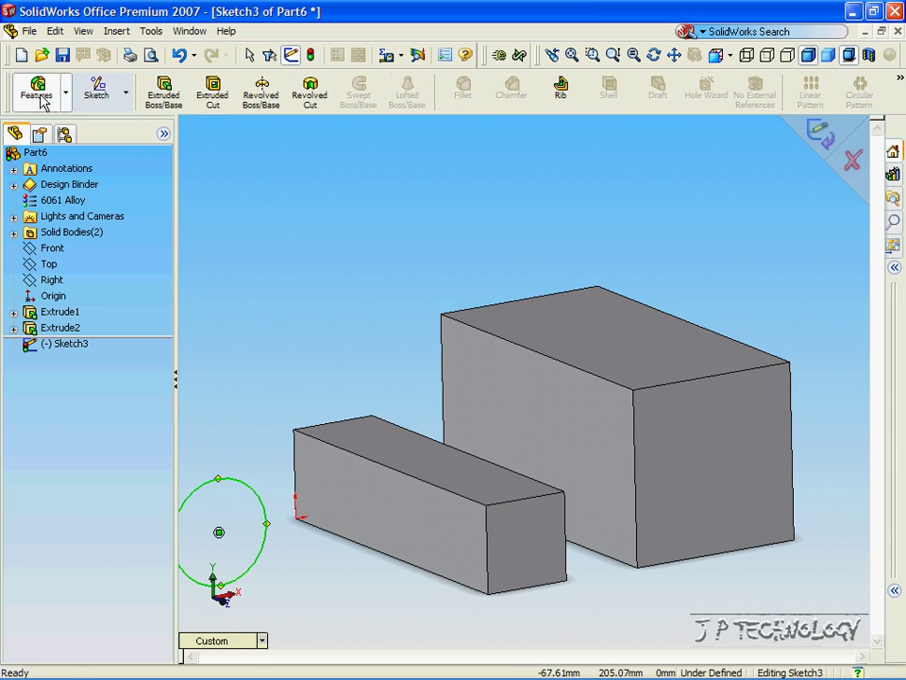
left_click(167, 95)
left_click(139, 283)
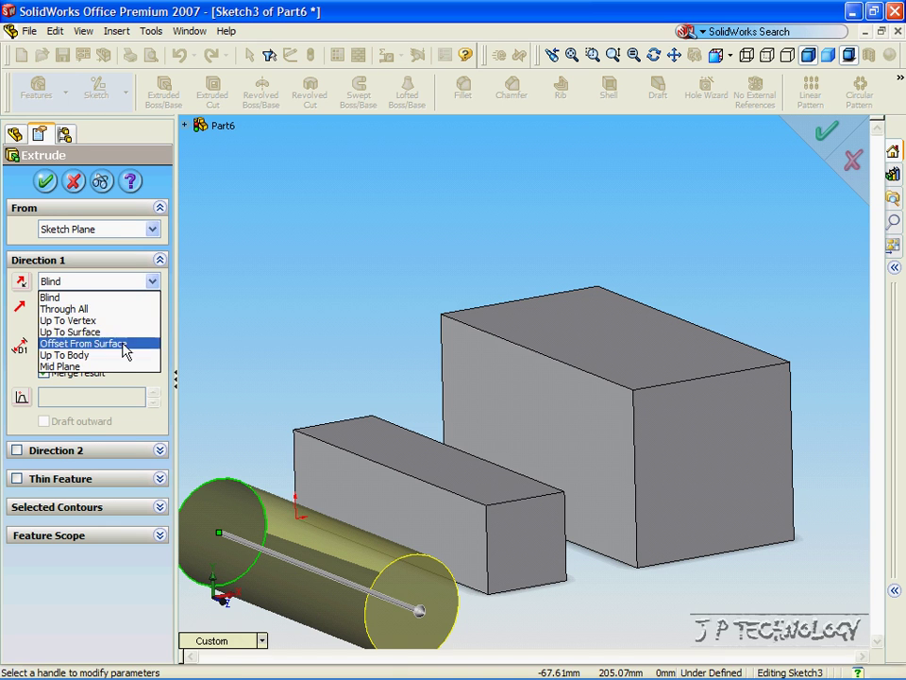
left_click(104, 366)
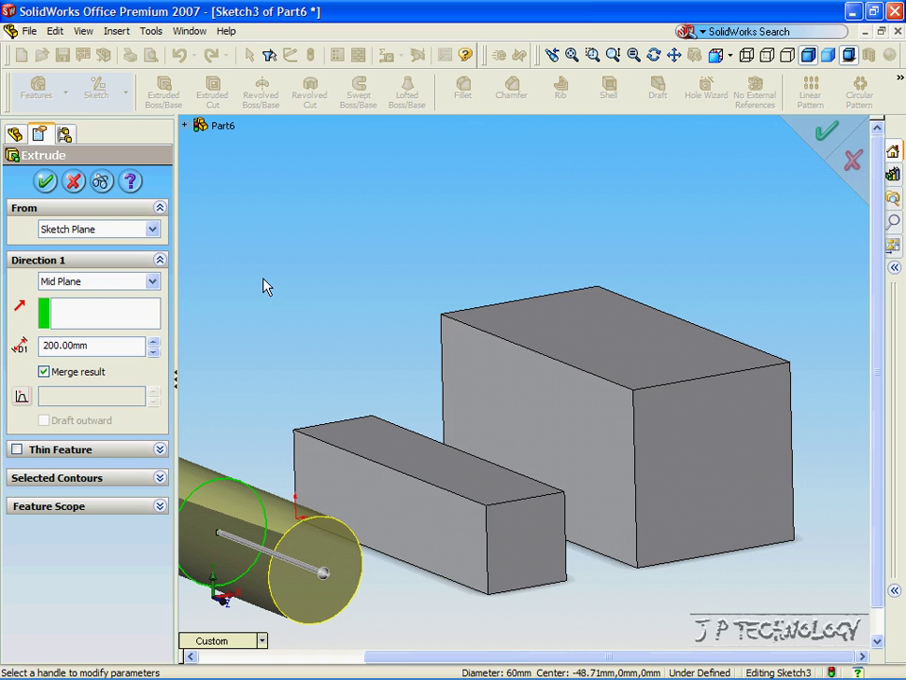
Step: Step the cylinder's Mid Plane depth up past 280 mm and back down to 180 mm to preview the extrusion on both sides
key("Left")
key("Left")
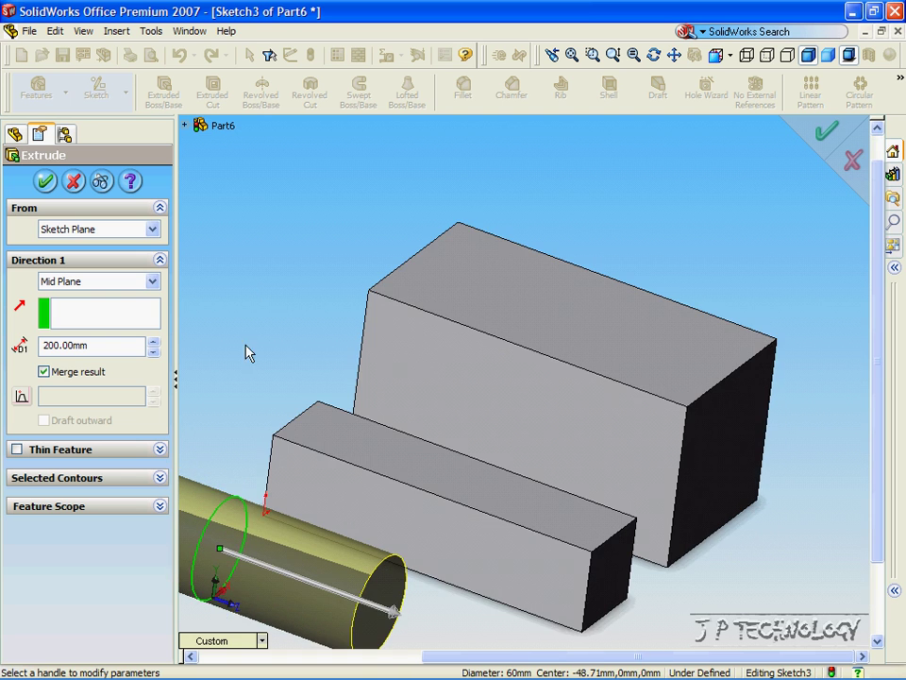
key("z")
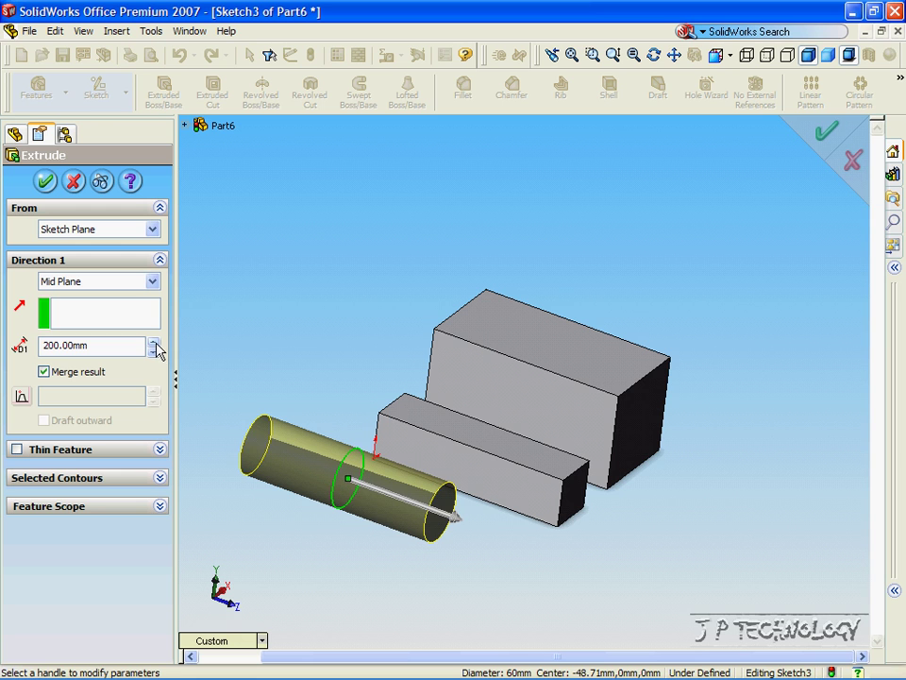
scroll(156, 346, "up", 10)
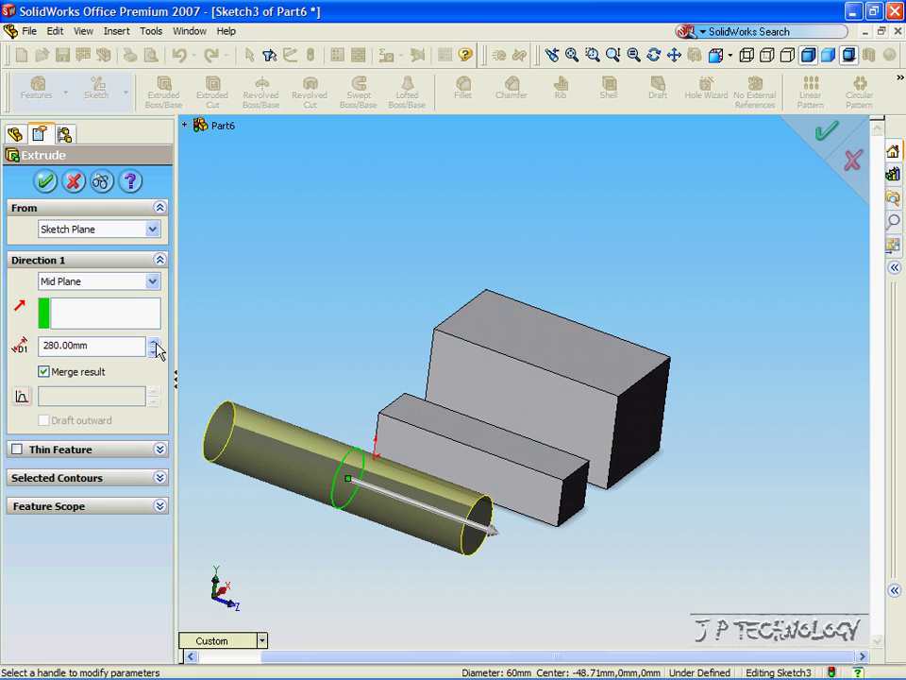
scroll(155, 348, "up", 4)
scroll(156, 358, "down", 6)
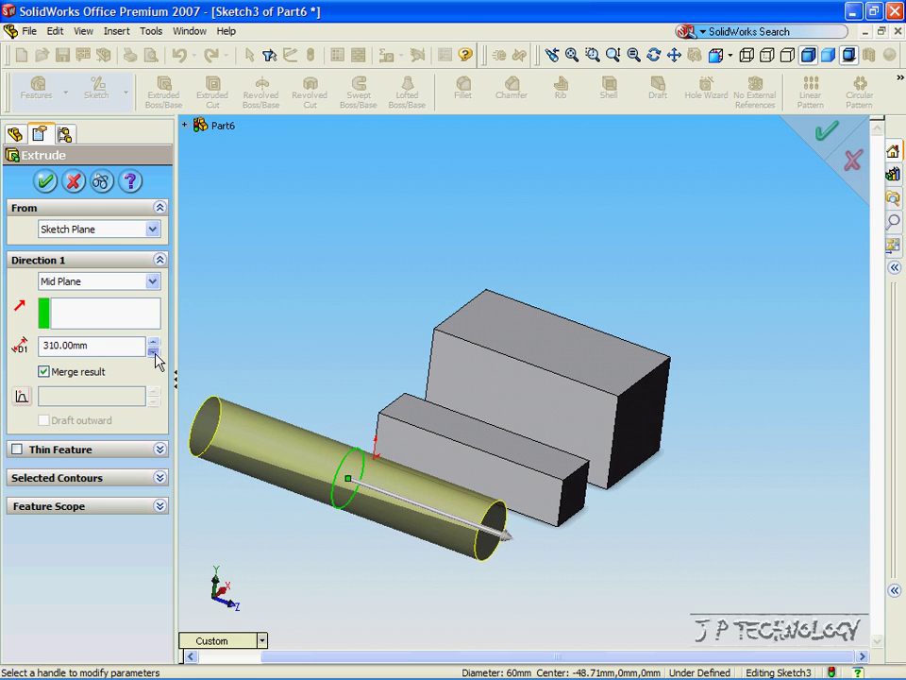
scroll(156, 359, "down", 10)
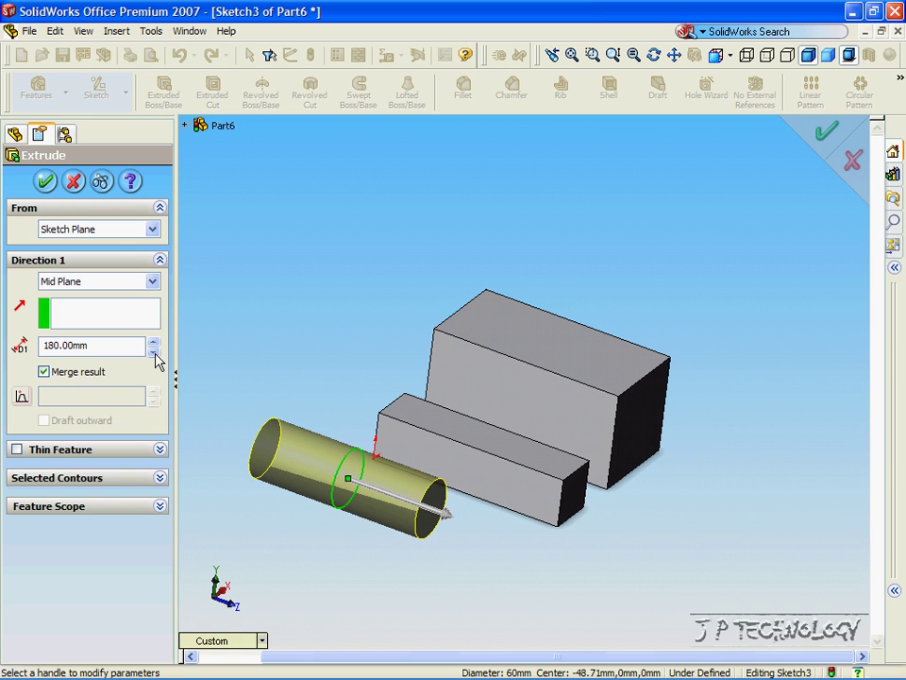
Step: Set the cylinder's Mid Plane extrusion depth to 400 mm and accept the feature
left_click_drag(104, 348, 13, 348)
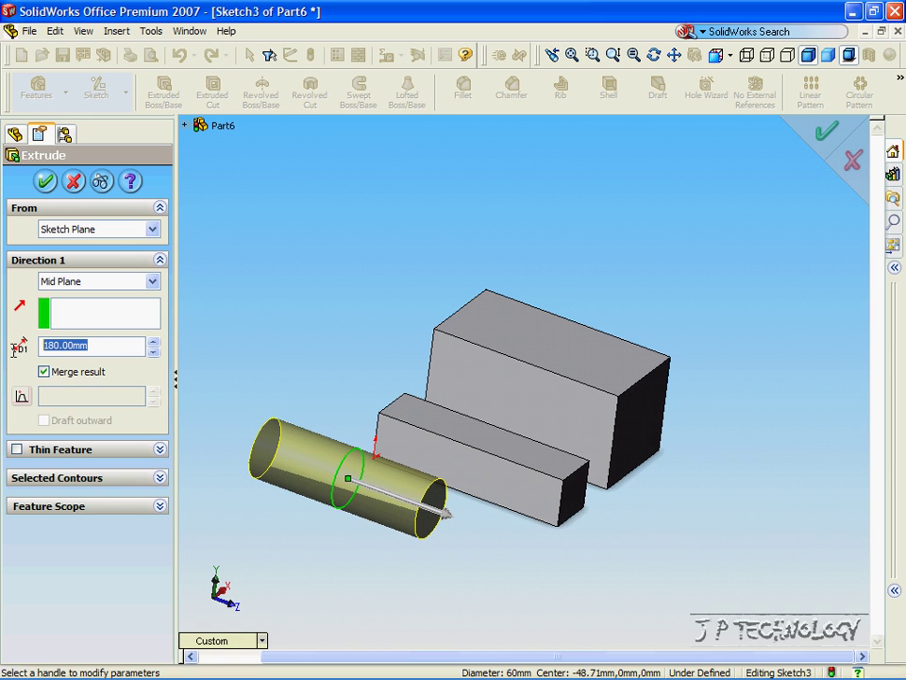
type("400")
key("Return")
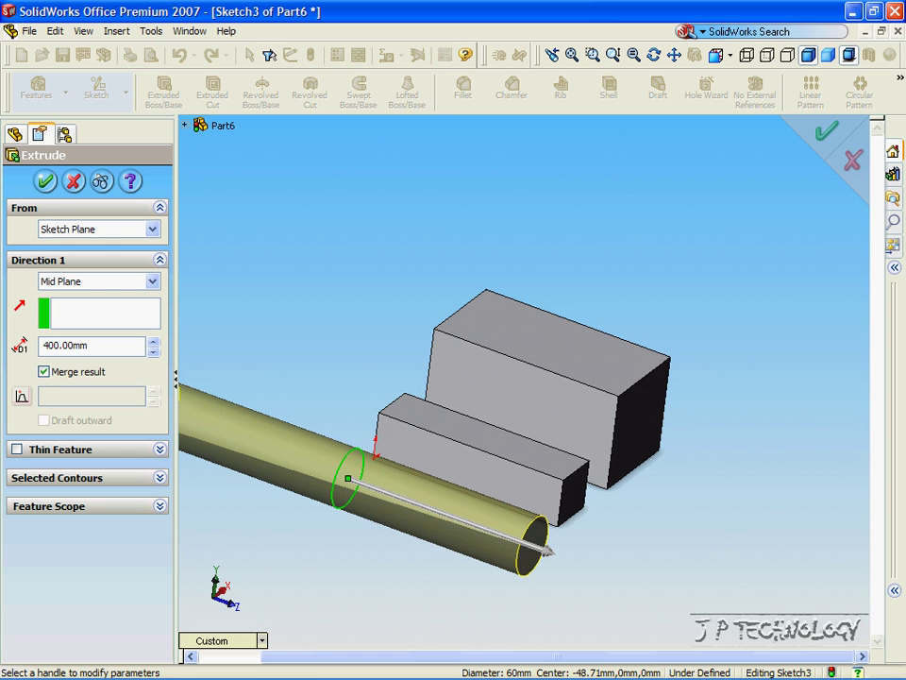
left_click(45, 182)
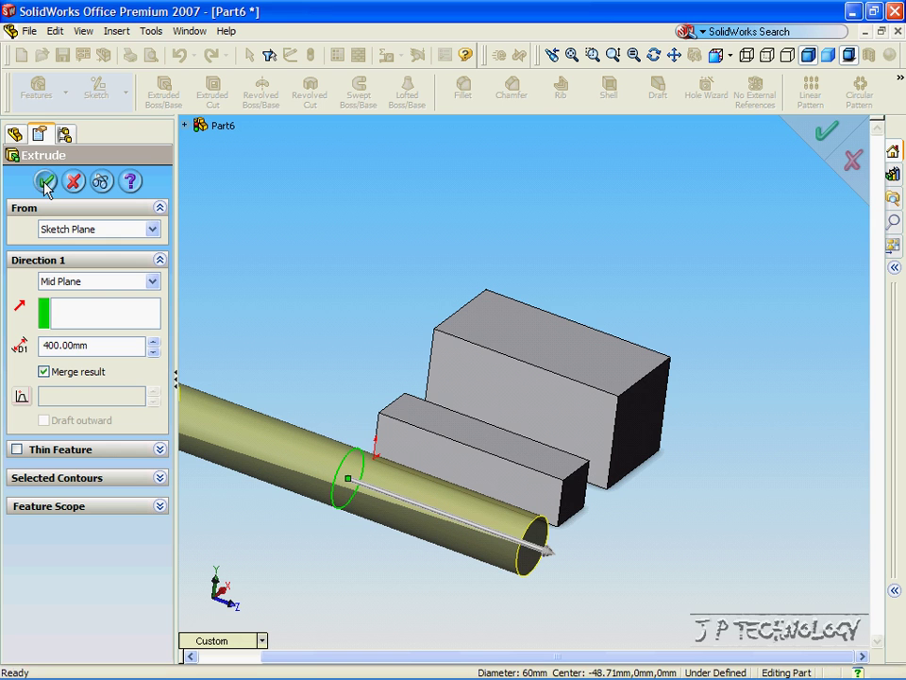
scroll(340, 352, "up", 2)
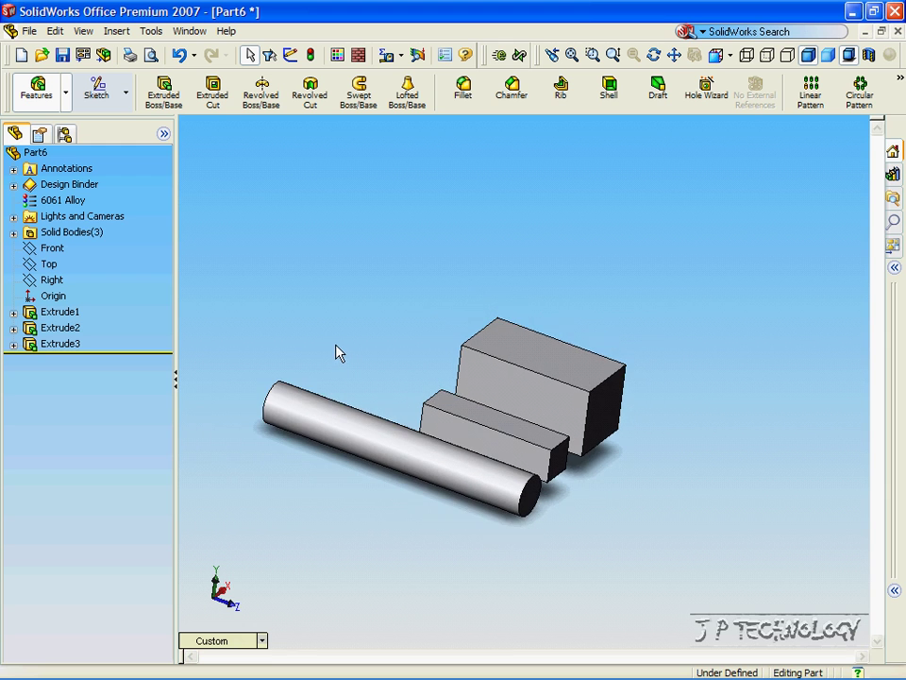
middle_click_drag(317, 410, 278, 498)
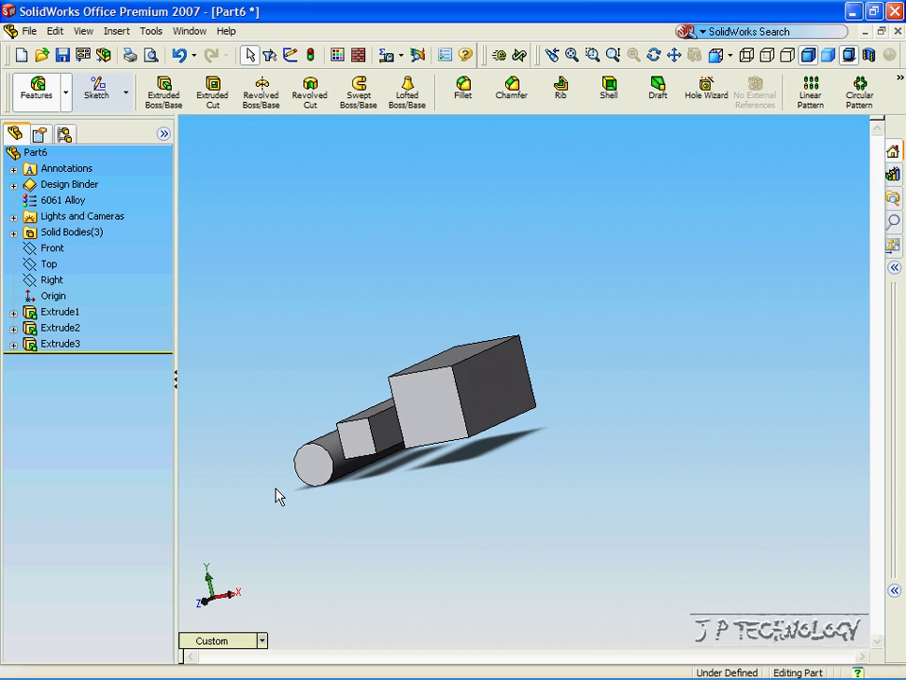